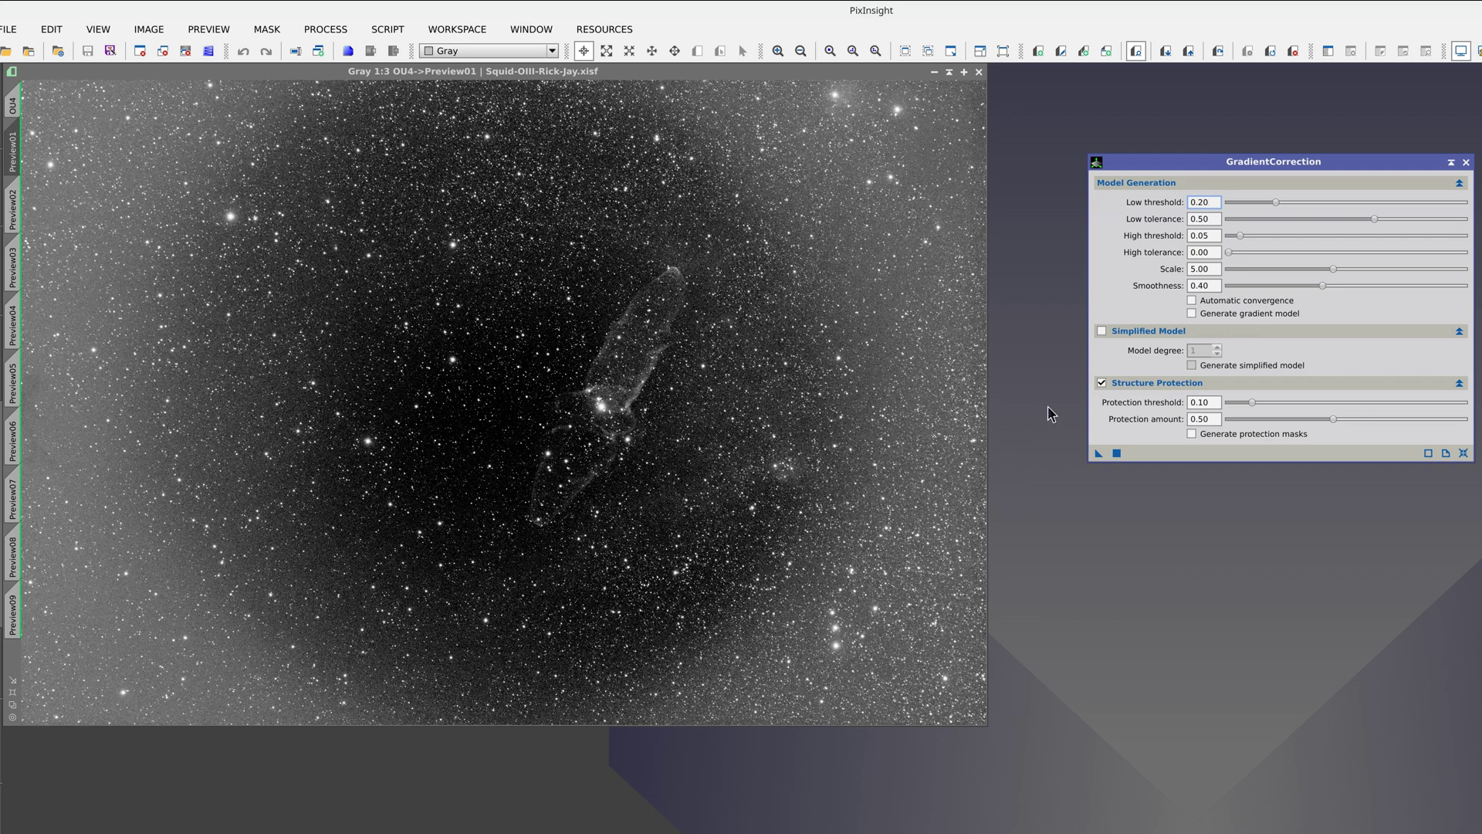
Turn off Structure Protection and apply GradientCorrection at default settings to Preview01.
{"action": "left_click", "coordinate": [1102, 384]}
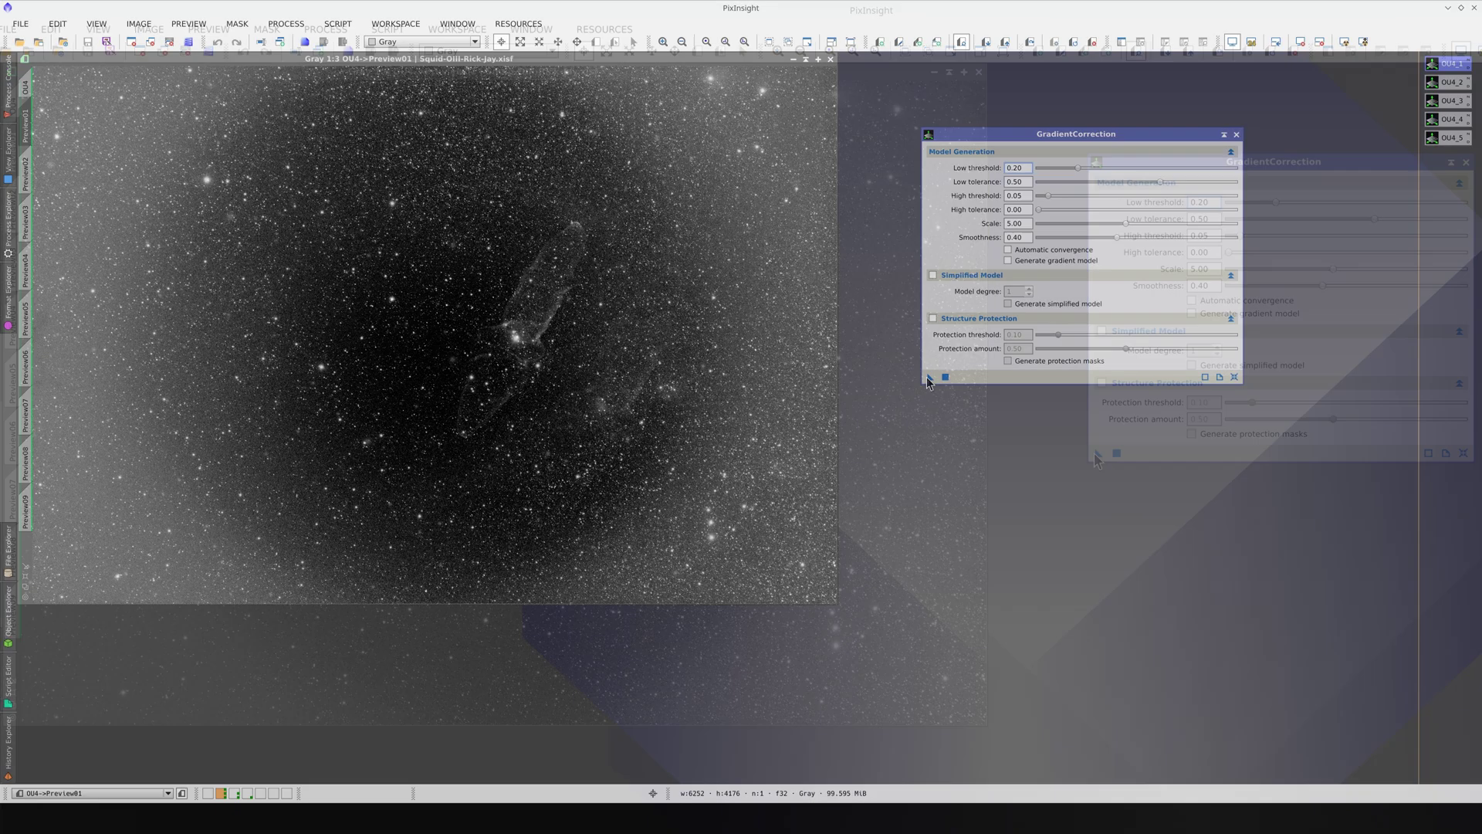
{"action": "left_click_drag", "start_coordinate": [1098, 453], "coordinate": [769, 408]}
{"action": "left_click_drag", "start_coordinate": [655, 338], "coordinate": [650, 334]}
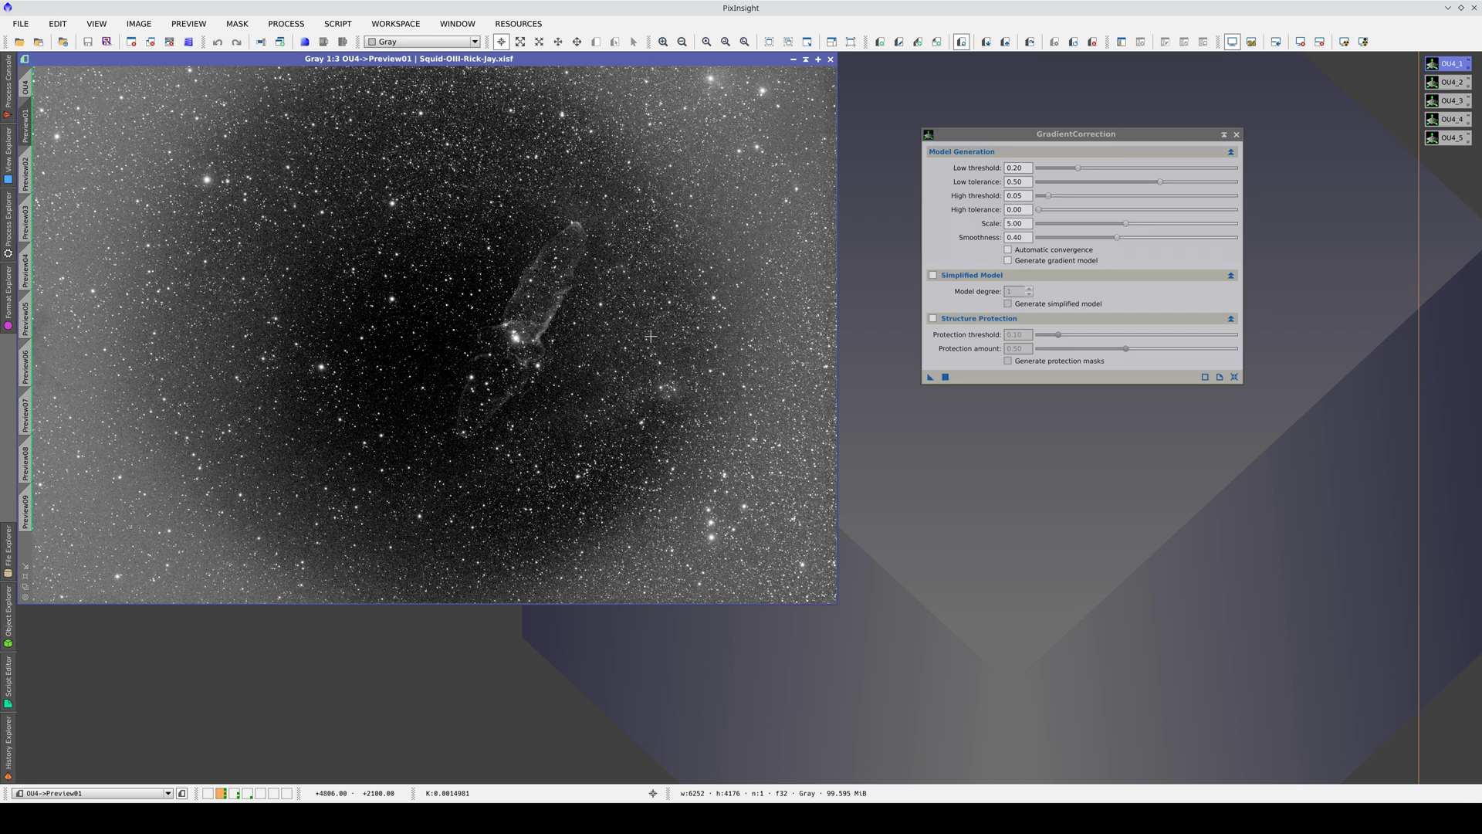
Toggle undo/redo to compare the flattened Preview01 against the original.
{"action": "key", "text": "ctrl+y"}
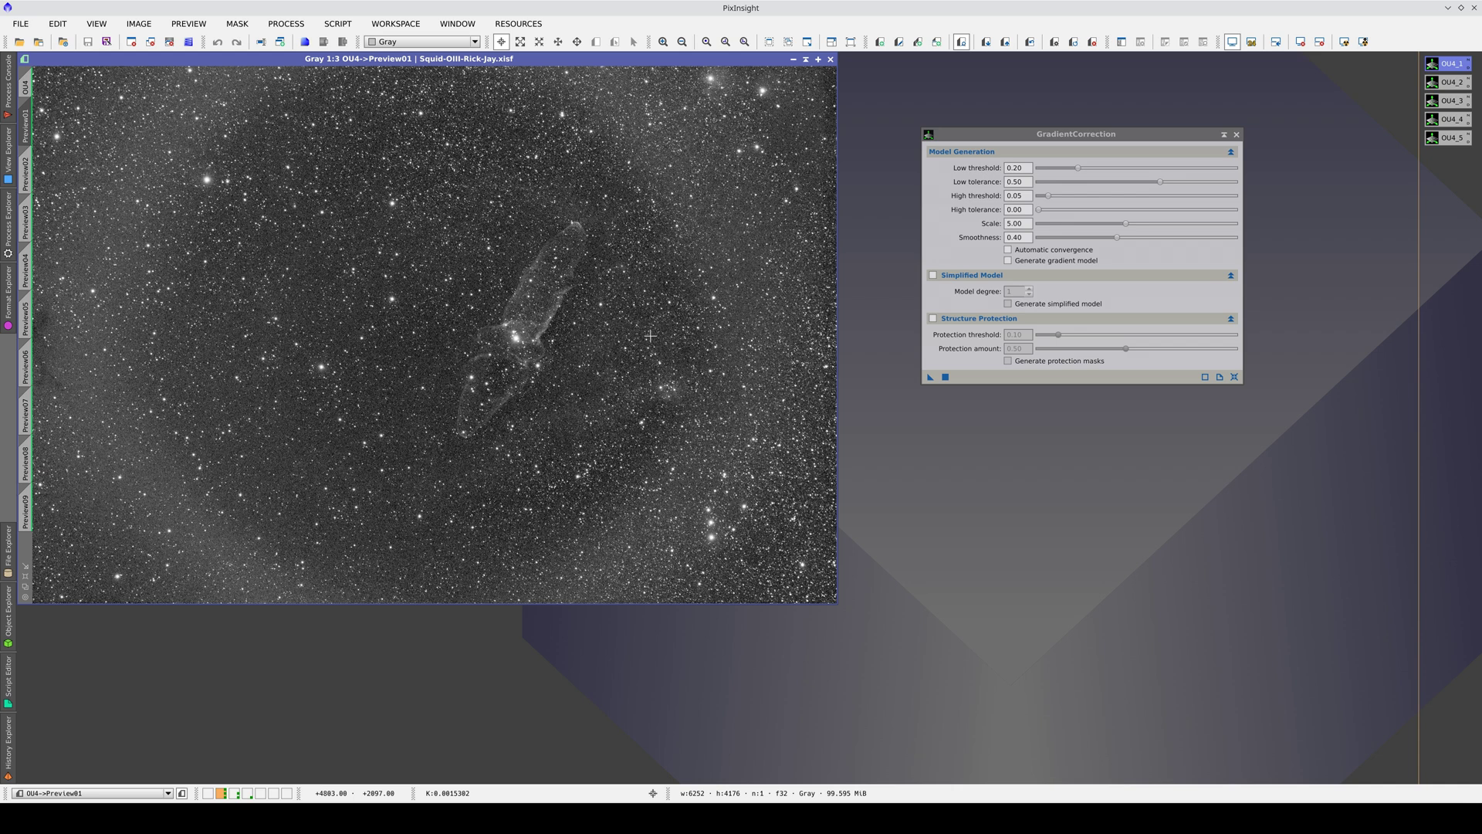
{"action": "key", "text": "ctrl+z"}
{"action": "key", "text": "ctrl+y"}
{"action": "key", "text": "ctrl+z"}
{"action": "key", "text": "ctrl+y"}
{"action": "key", "text": "ctrl+z"}
{"action": "key", "text": "ctrl+y"}
Apply GradientCorrection with Scale lowered to 2.00 to Preview02.
{"action": "left_click", "coordinate": [26, 173]}
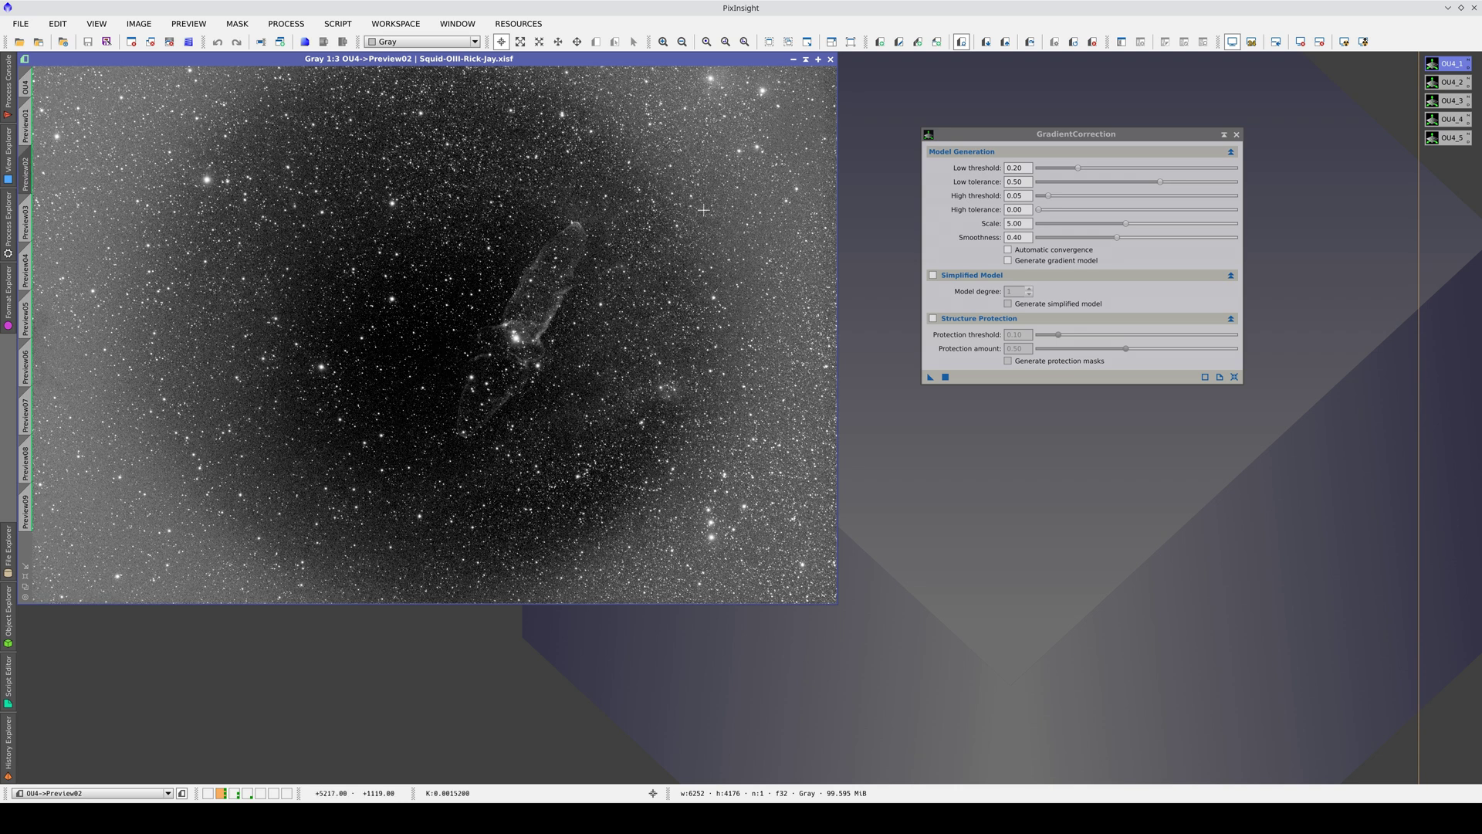
{"action": "left_click_drag", "start_coordinate": [1031, 229], "coordinate": [977, 216]}
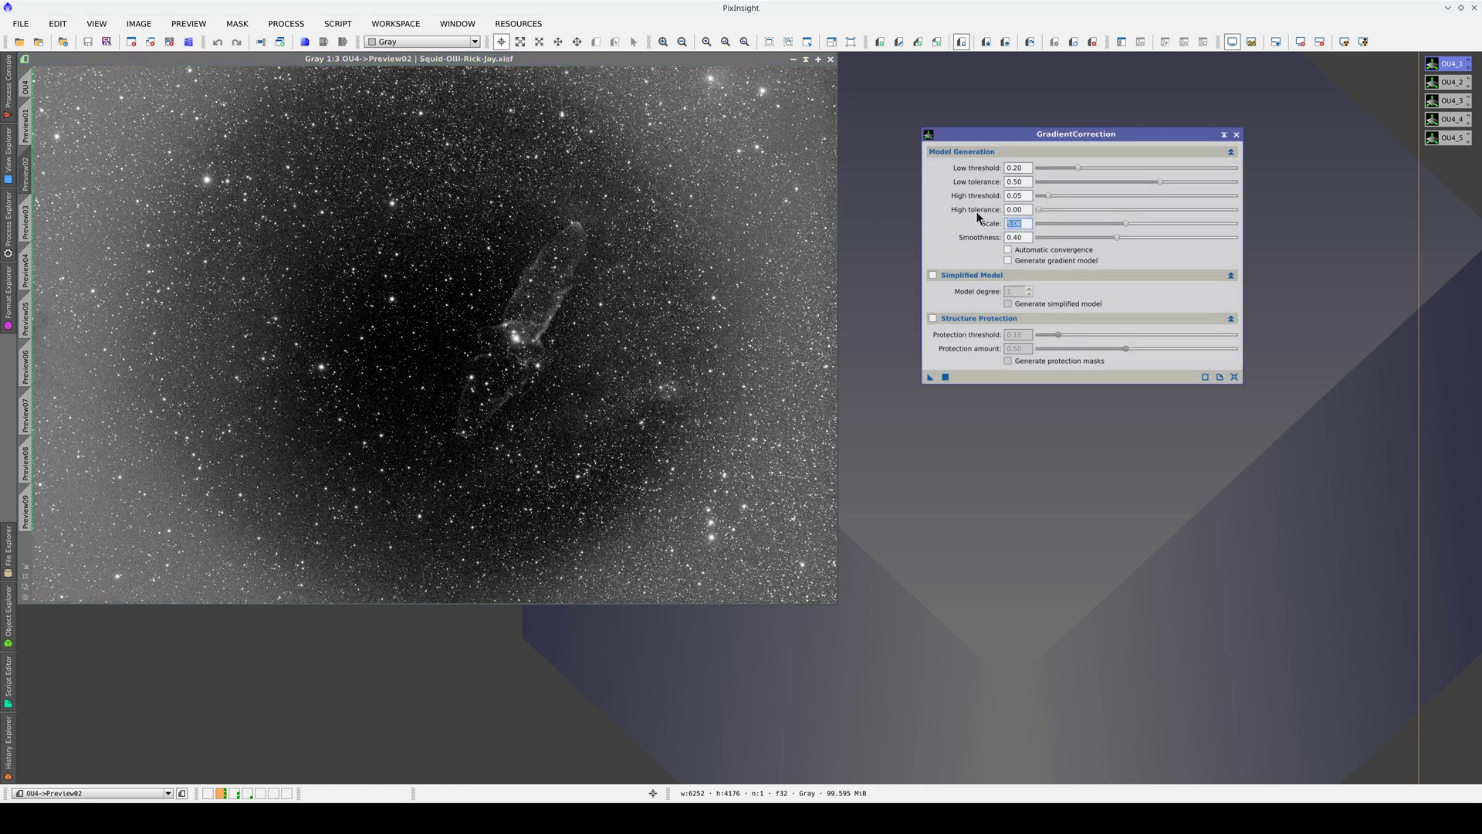
{"action": "key", "text": "Tab"}
{"action": "left_click", "coordinate": [945, 378]}
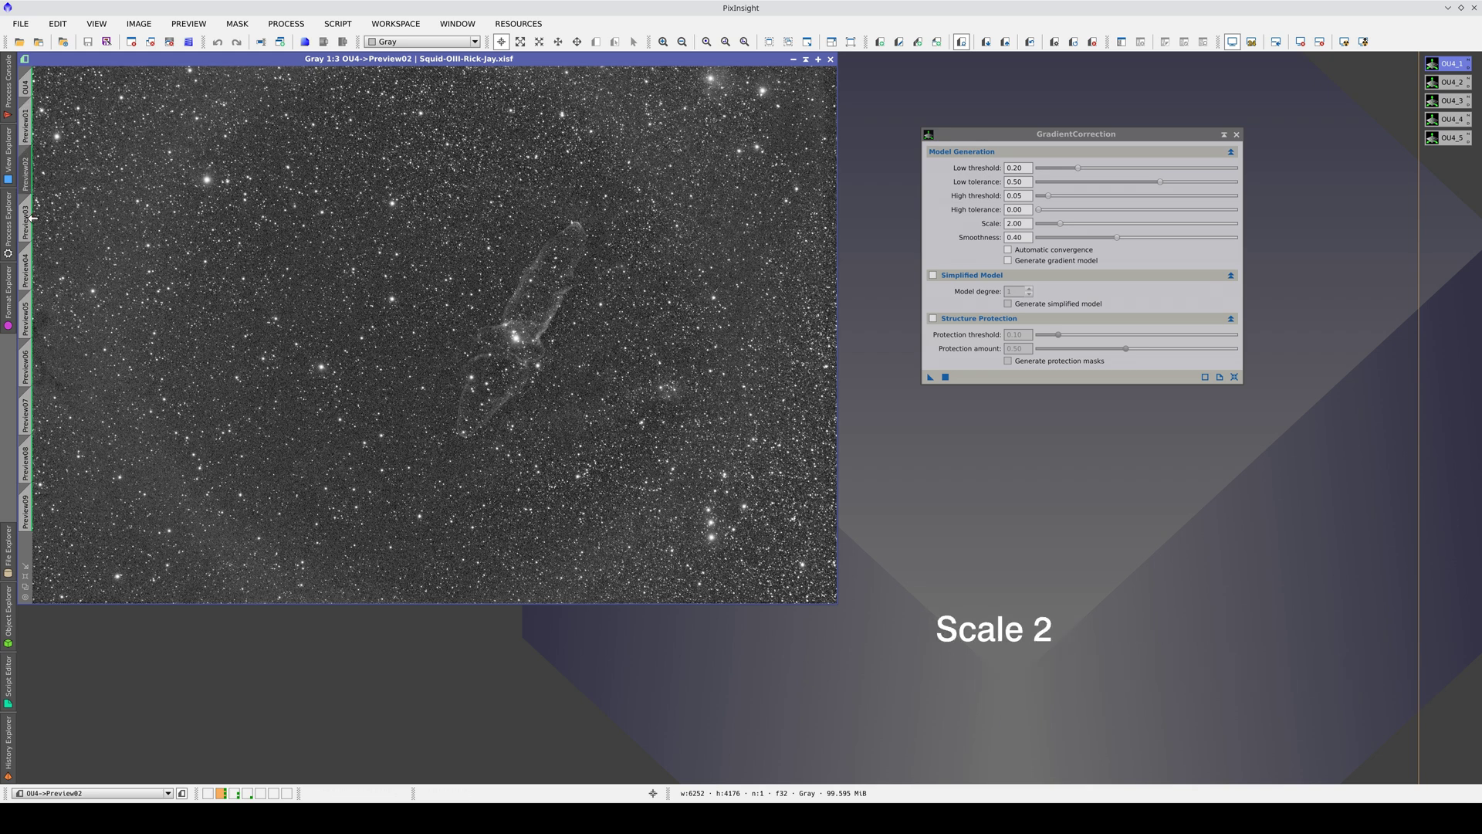
Apply GradientCorrection with Scale 2.00 and Smoothness 0.15 to Preview03.
{"action": "left_click", "coordinate": [28, 220]}
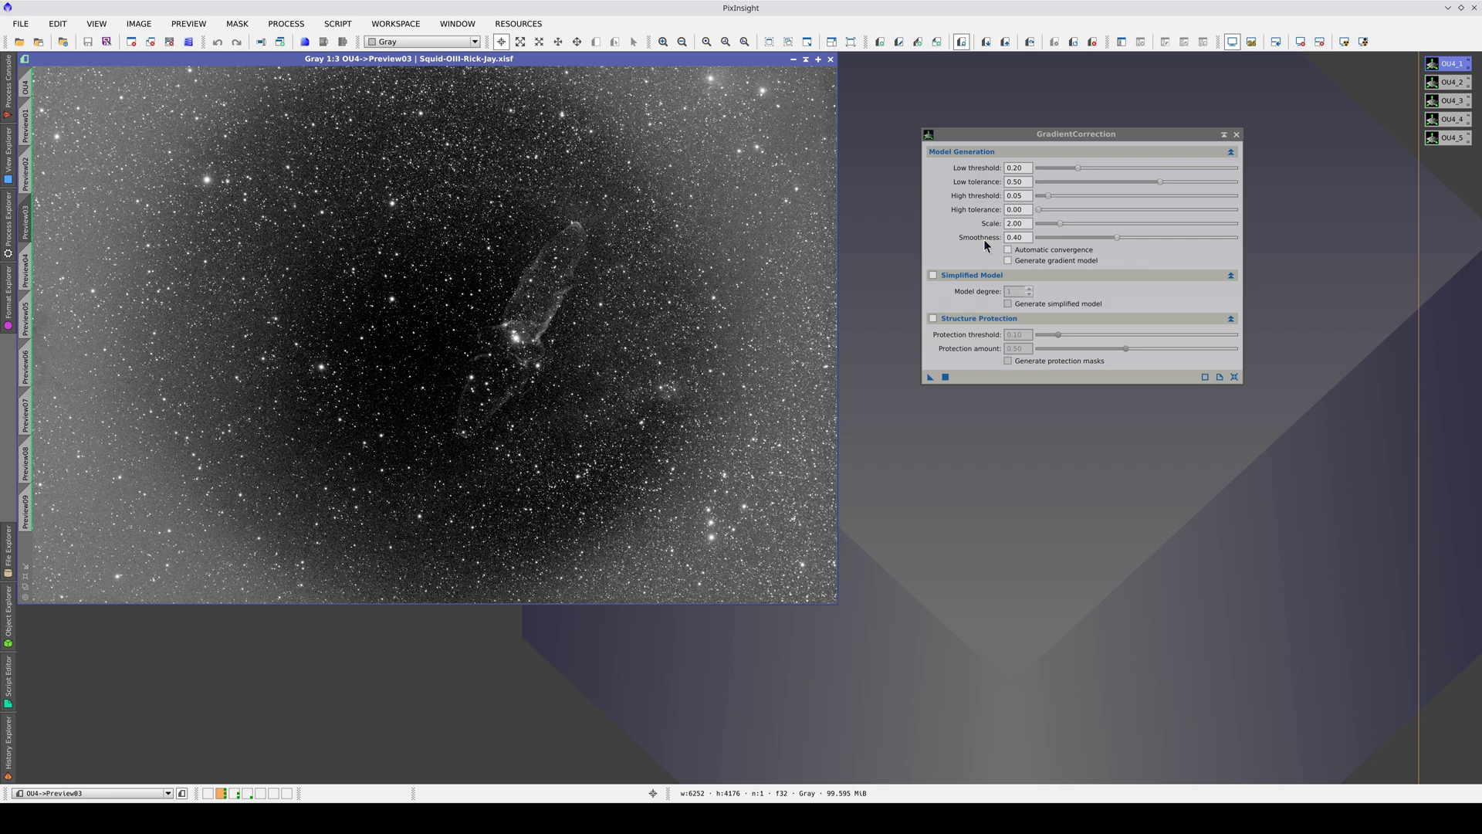
{"action": "left_click", "coordinate": [1017, 238]}
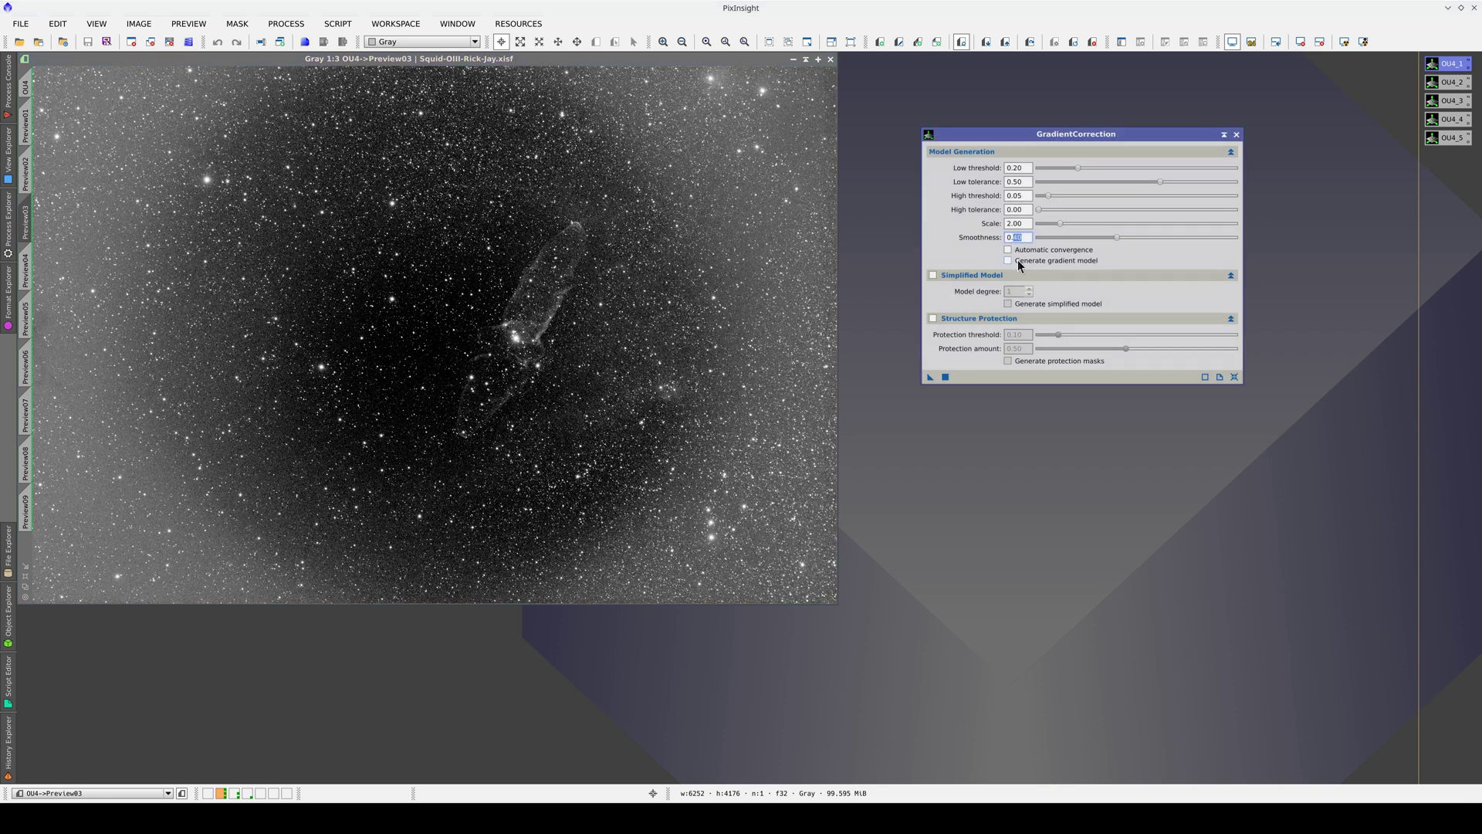
{"action": "type", "text": "15"}
{"action": "key", "text": "Tab"}
{"action": "left_click", "coordinate": [946, 376]}
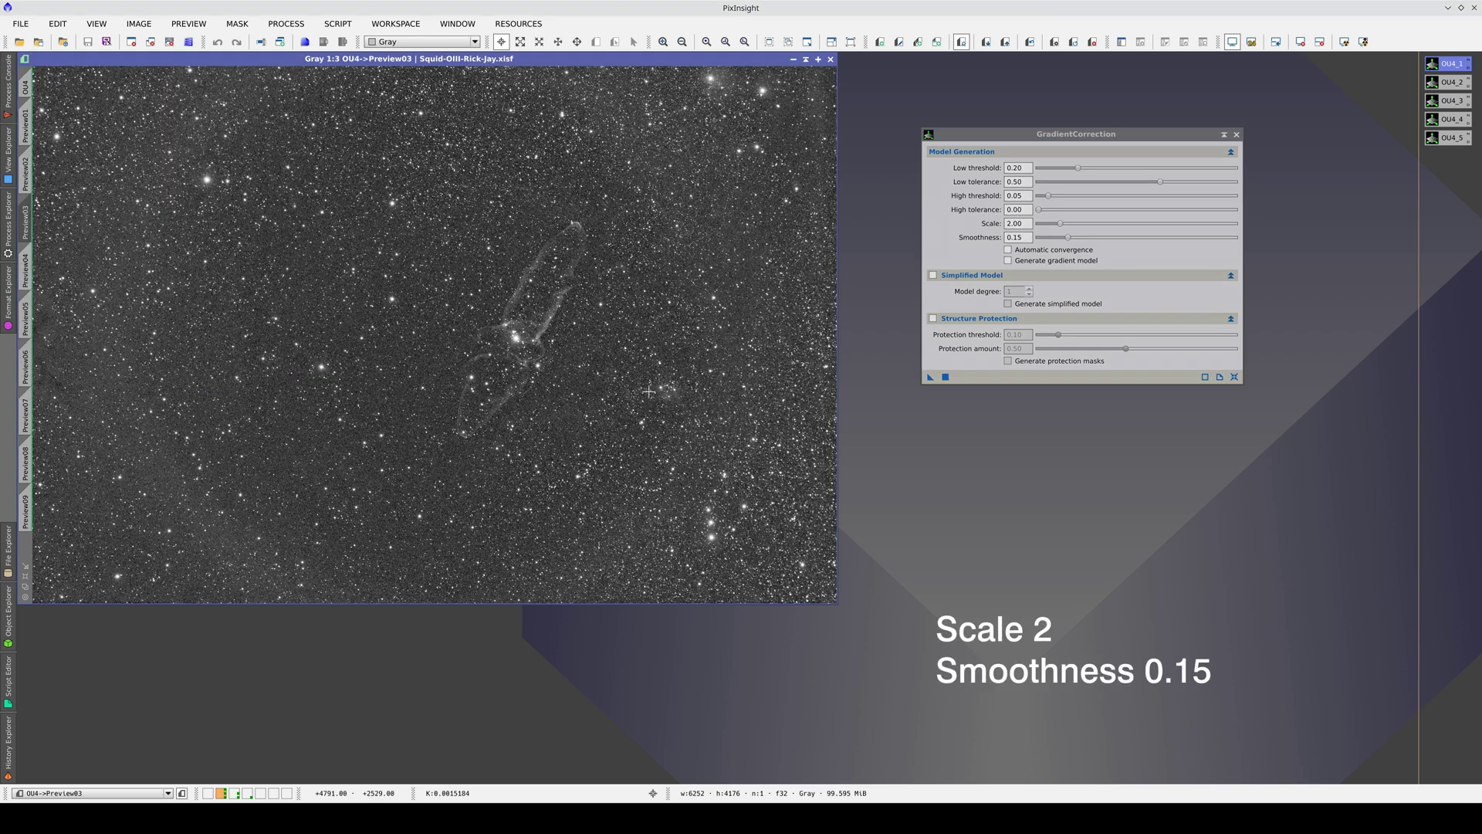
Flip between Preview02 and Preview03 to compare the two Smoothness results.
{"action": "key", "text": "ctrl+Page_Up"}
{"action": "key", "text": "ctrl+Page_Up"}
{"action": "key", "text": "ctrl+Page_Down"}
{"action": "key", "text": "ctrl+Page_Up"}
{"action": "key", "text": "ctrl+Page_Up"}
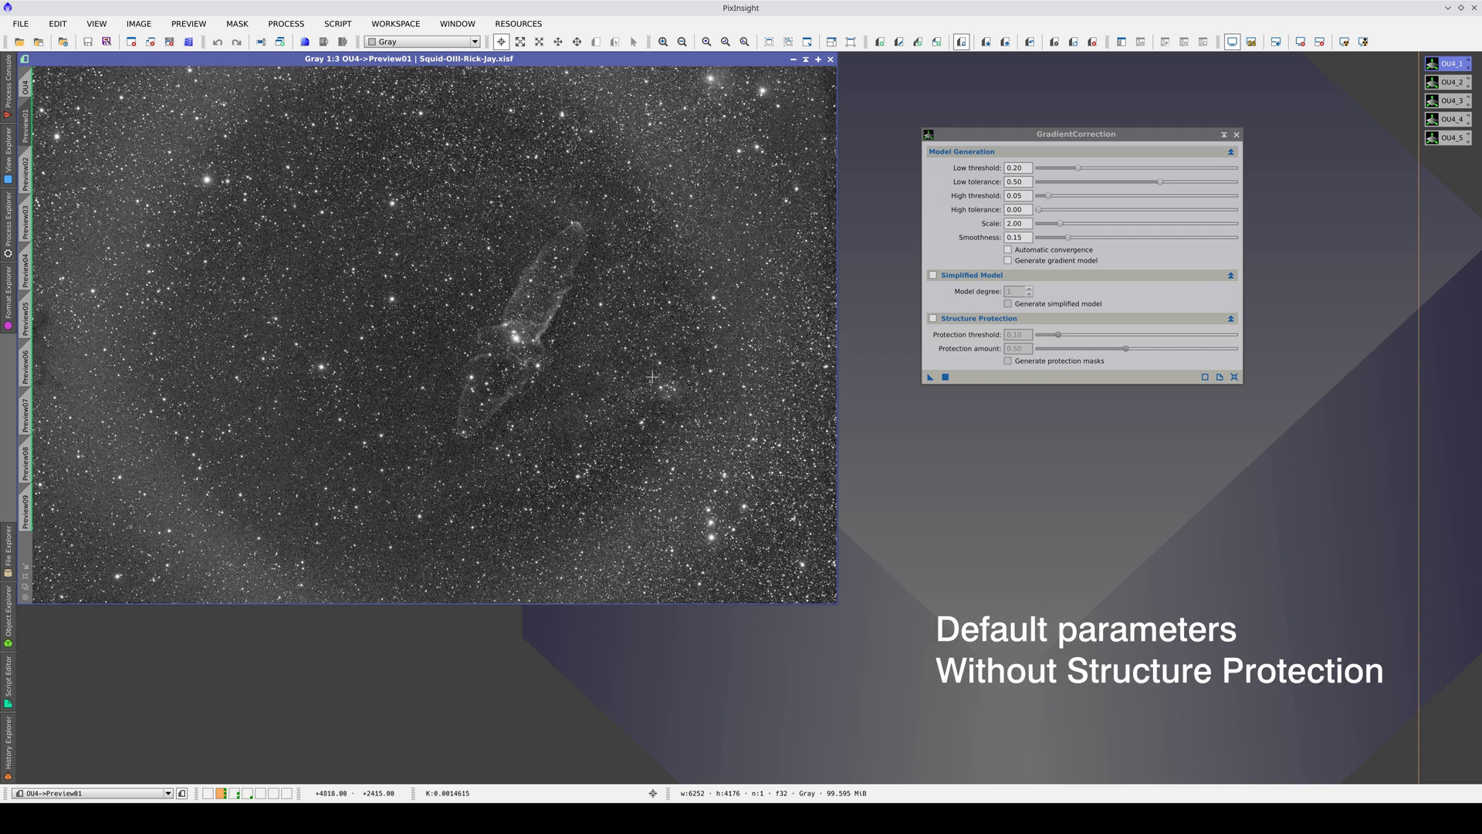
{"action": "key", "text": "ctrl+Page_Down"}
{"action": "key", "text": "ctrl+Page_Down"}
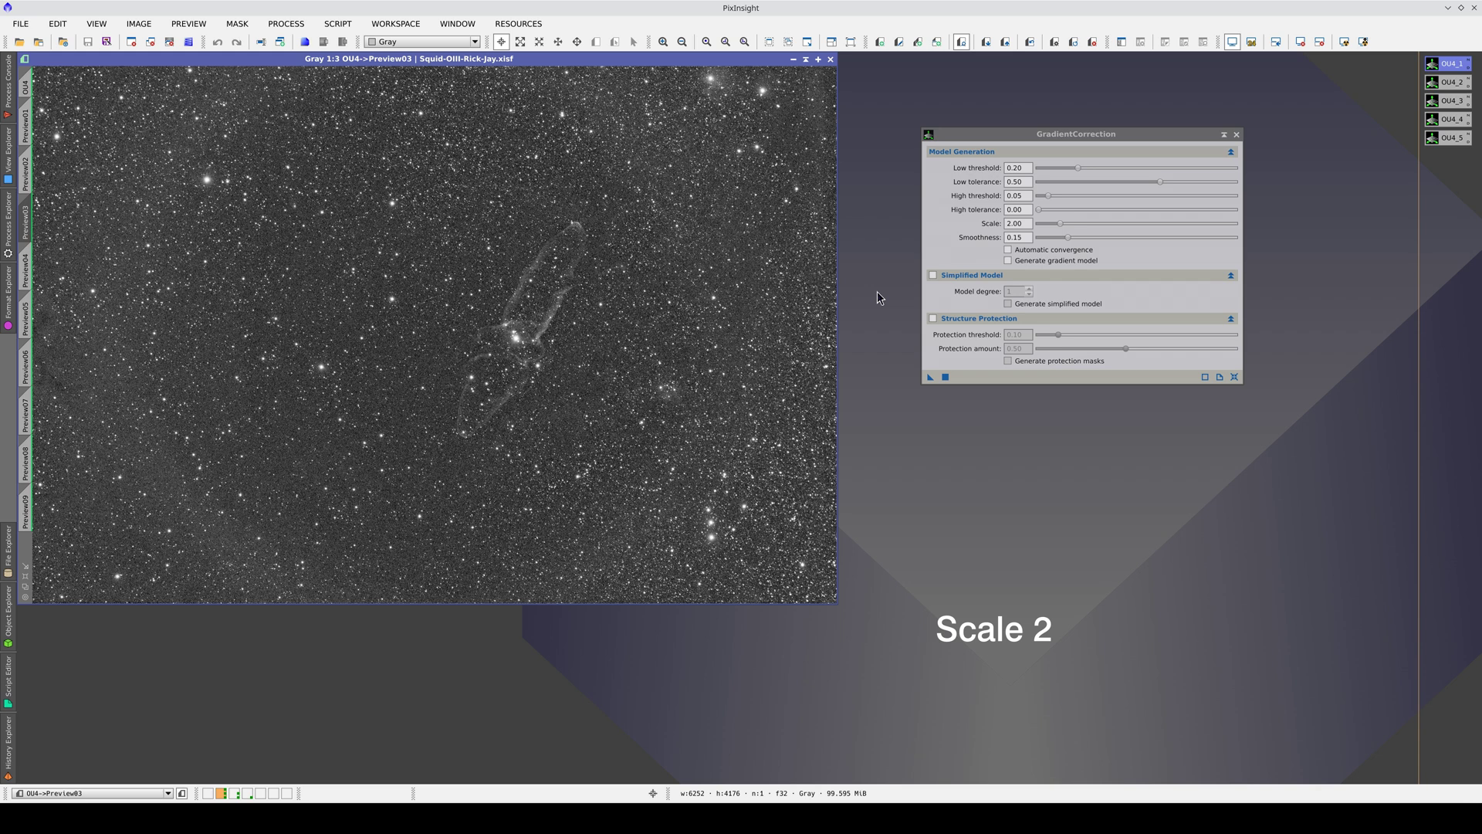
Generate GC_gradient_model, inspect it with the 24-bit STF LUT, then close it.
{"action": "left_click", "coordinate": [1008, 261]}
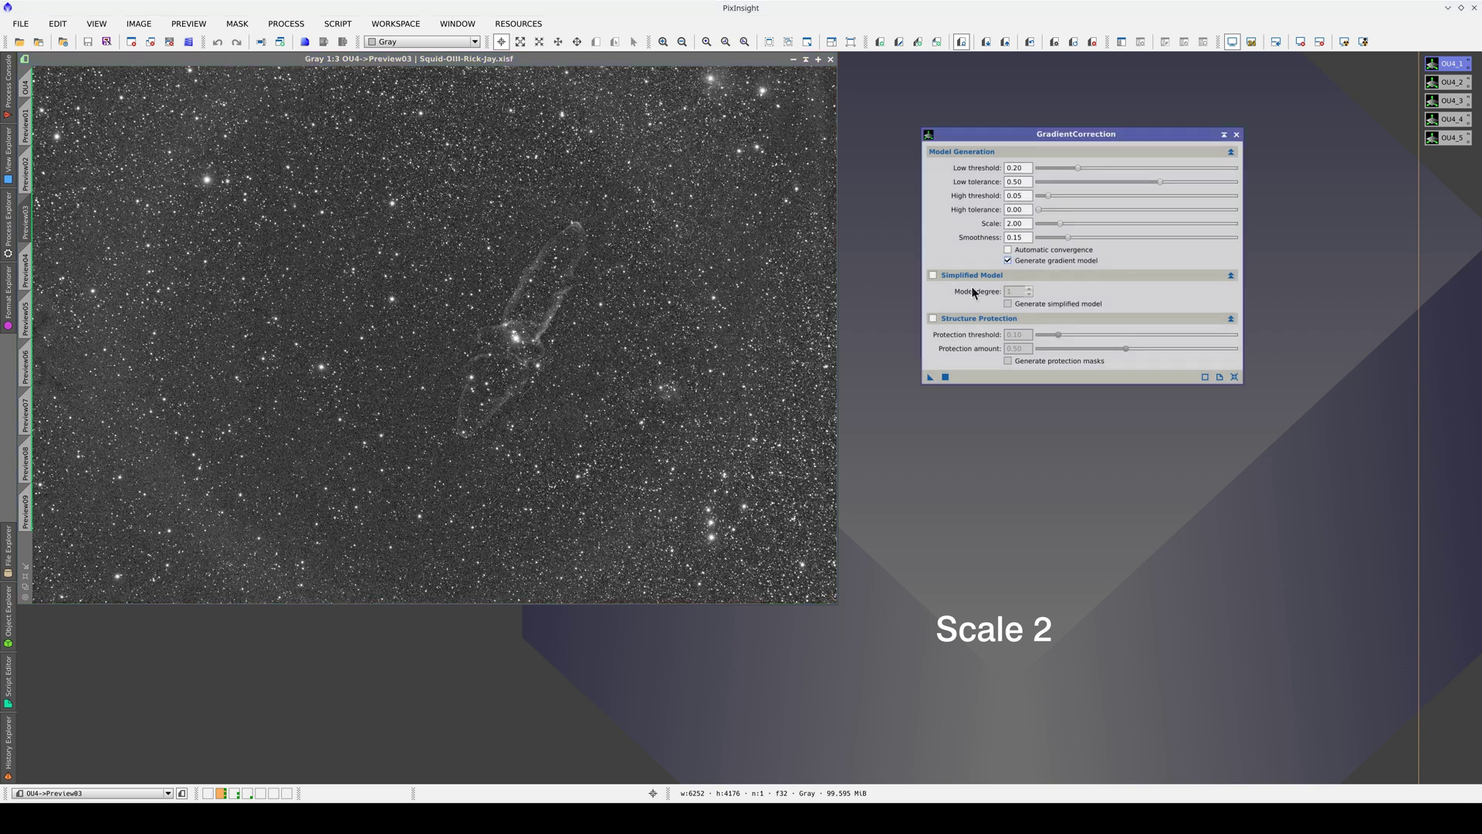
{"action": "left_click", "coordinate": [946, 378]}
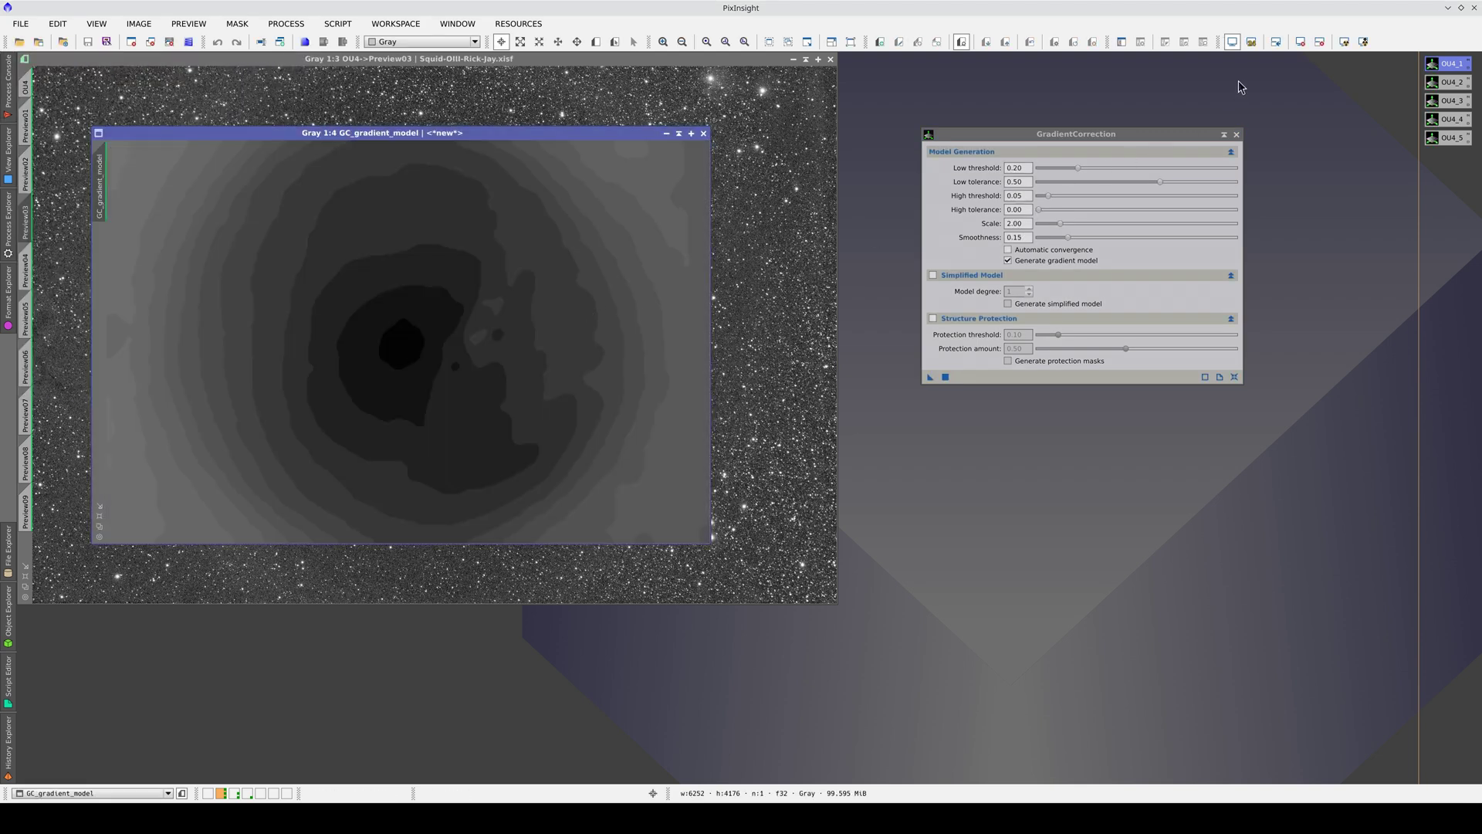
{"action": "left_click", "coordinate": [1252, 42]}
{"action": "left_click", "coordinate": [703, 132]}
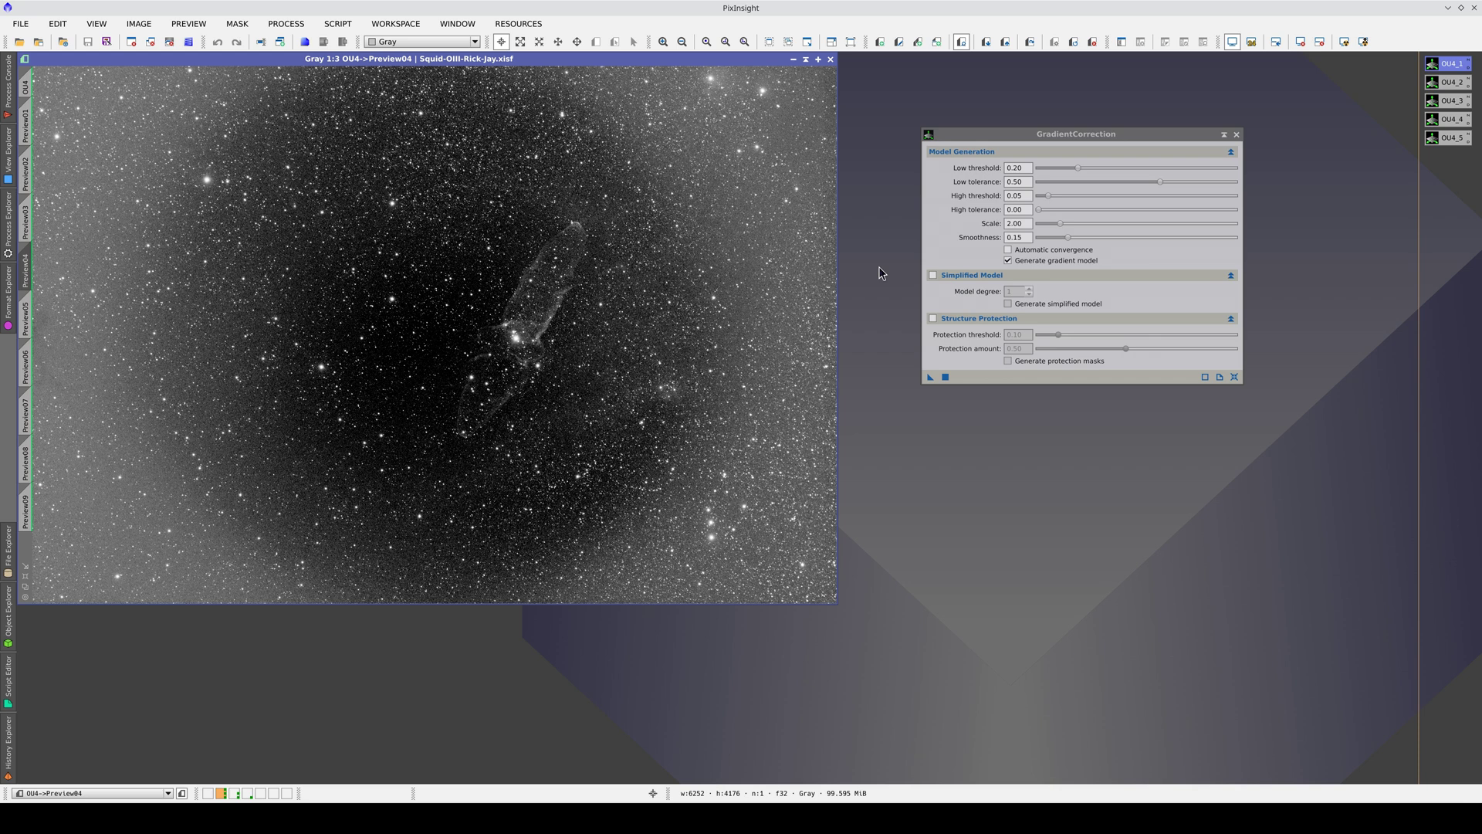
Flatten Preview04 with a degree-2 Simplified Model, without generating a gradient model.
{"action": "left_click", "coordinate": [933, 275]}
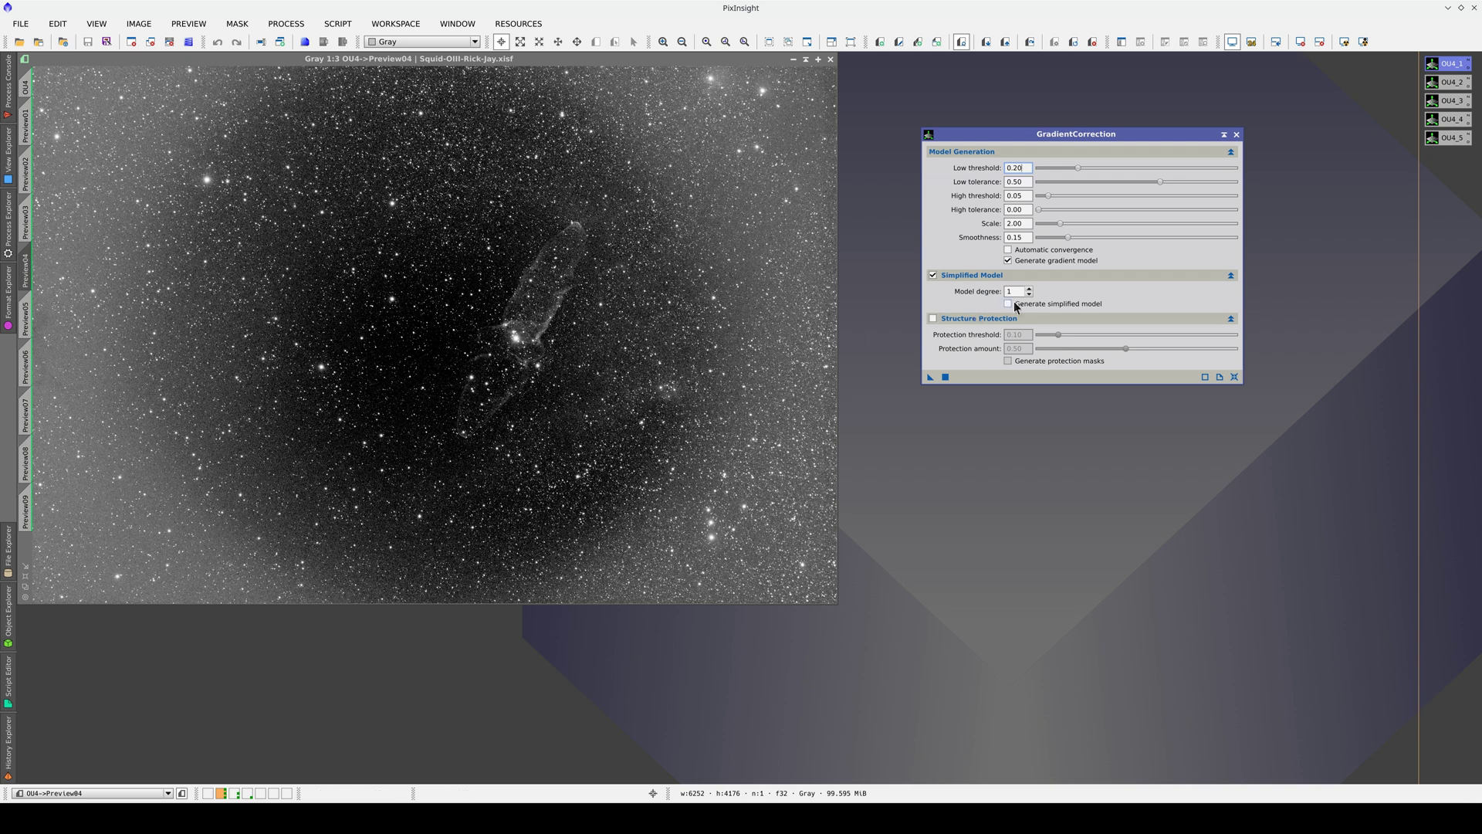
{"action": "scroll", "coordinate": [1019, 289], "scroll_direction": "up", "scroll_amount": 1}
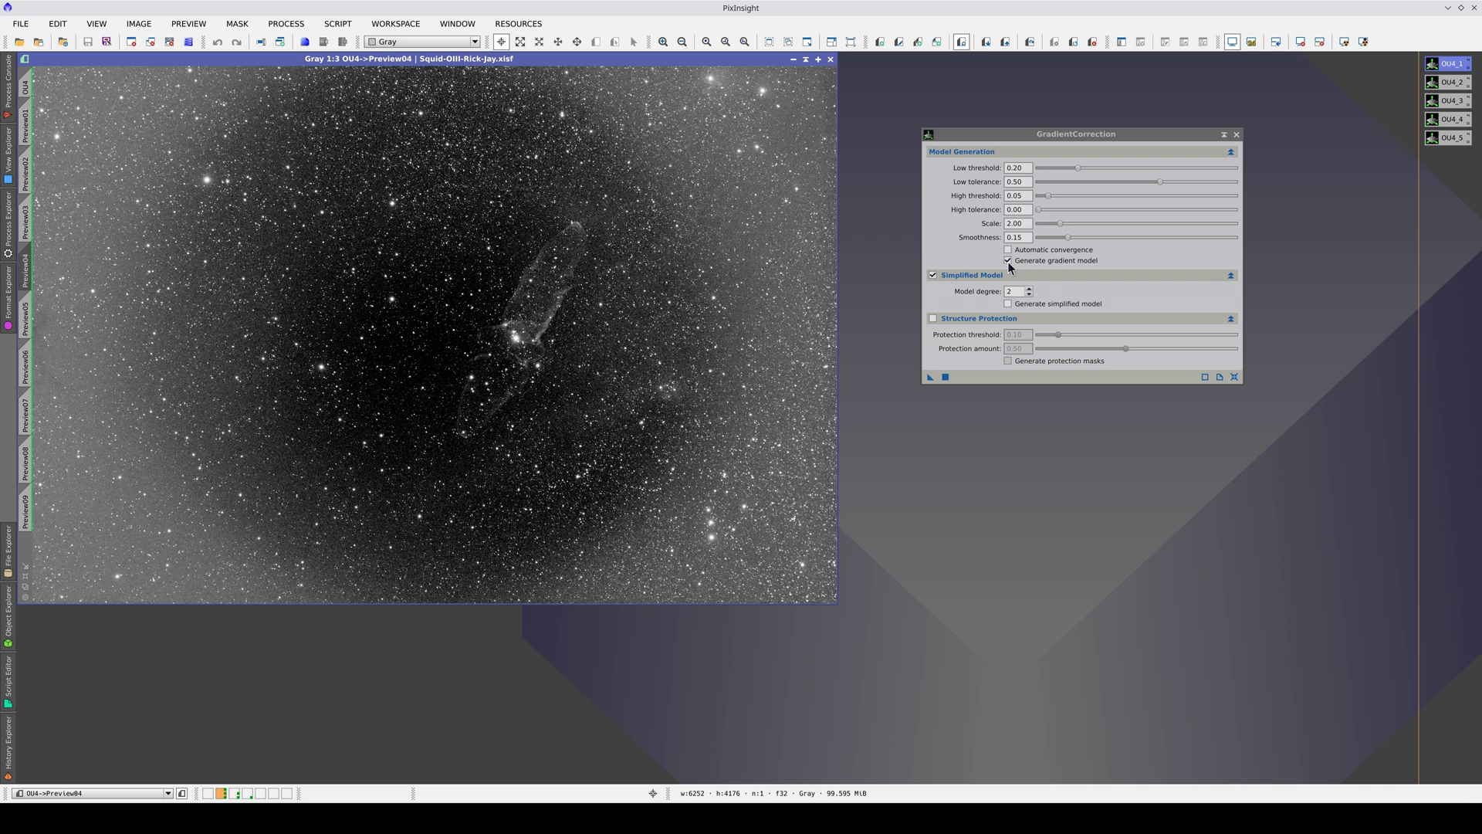
{"action": "left_click", "coordinate": [1007, 261]}
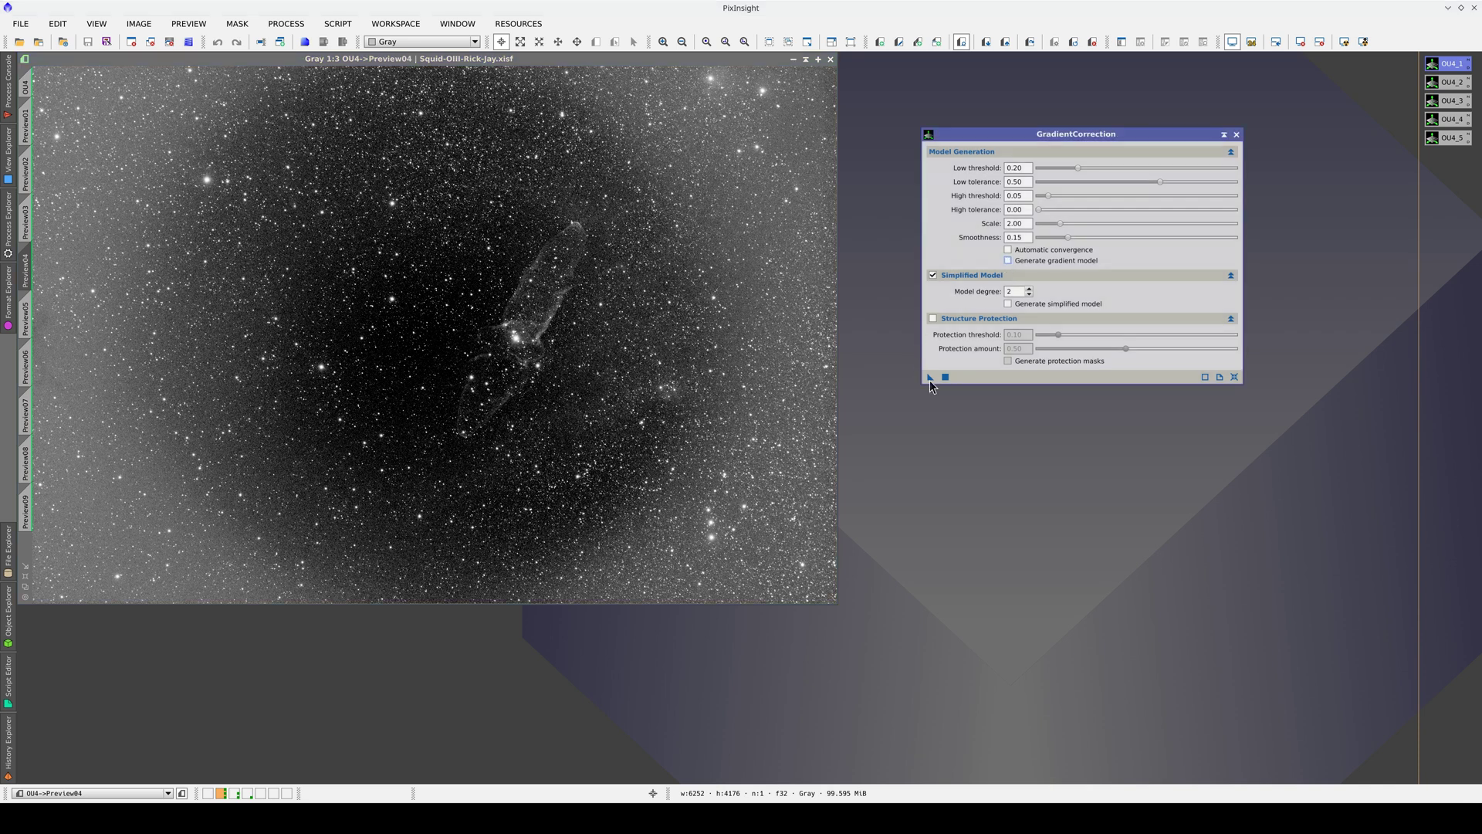
{"action": "left_click_drag", "start_coordinate": [931, 377], "coordinate": [691, 369]}
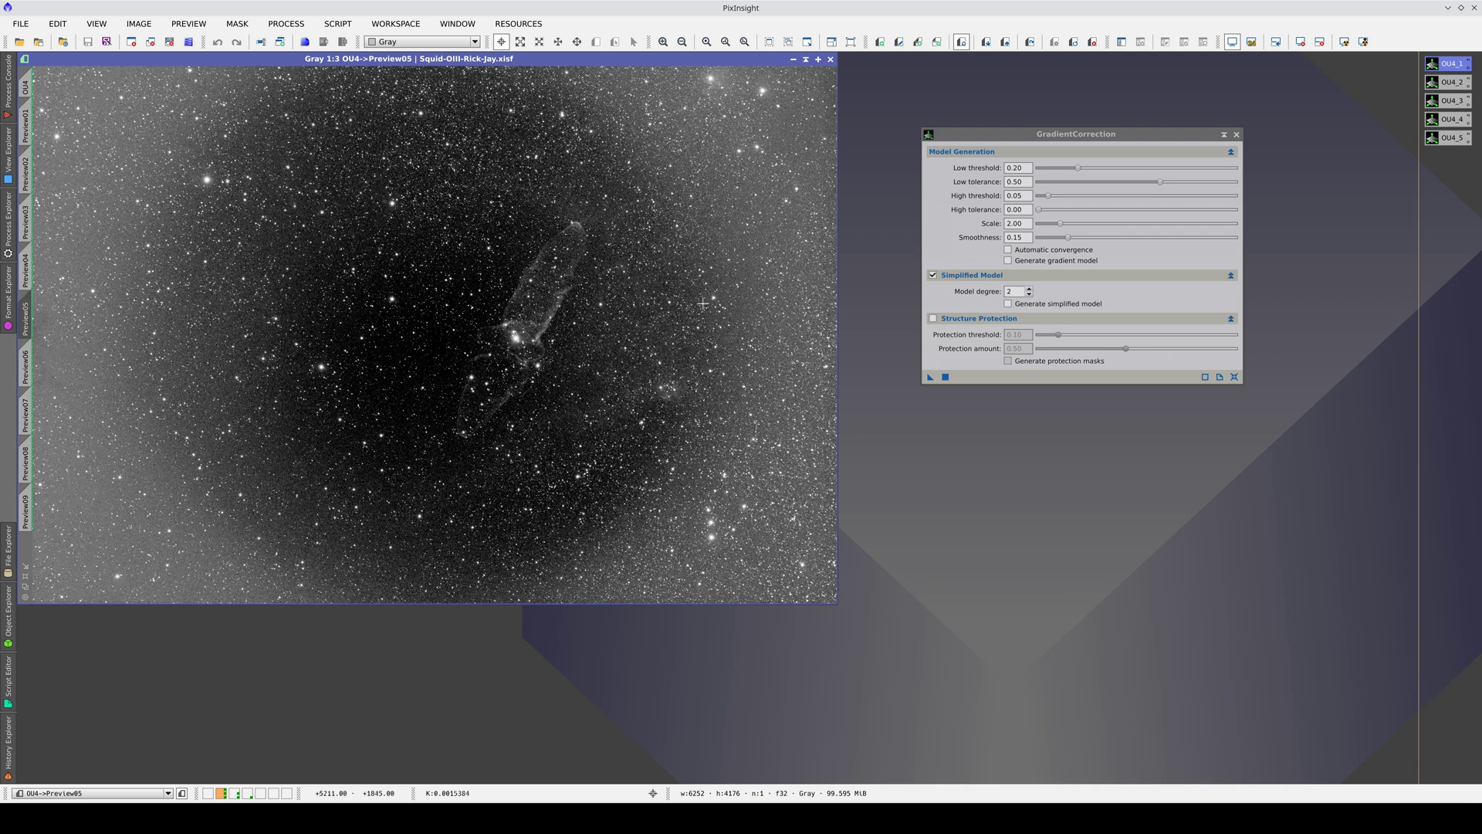
Set Model degree to 3 and apply GradientCorrection to Preview05.
{"action": "double_click", "coordinate": [1015, 290]}
{"action": "type", "text": "3"}
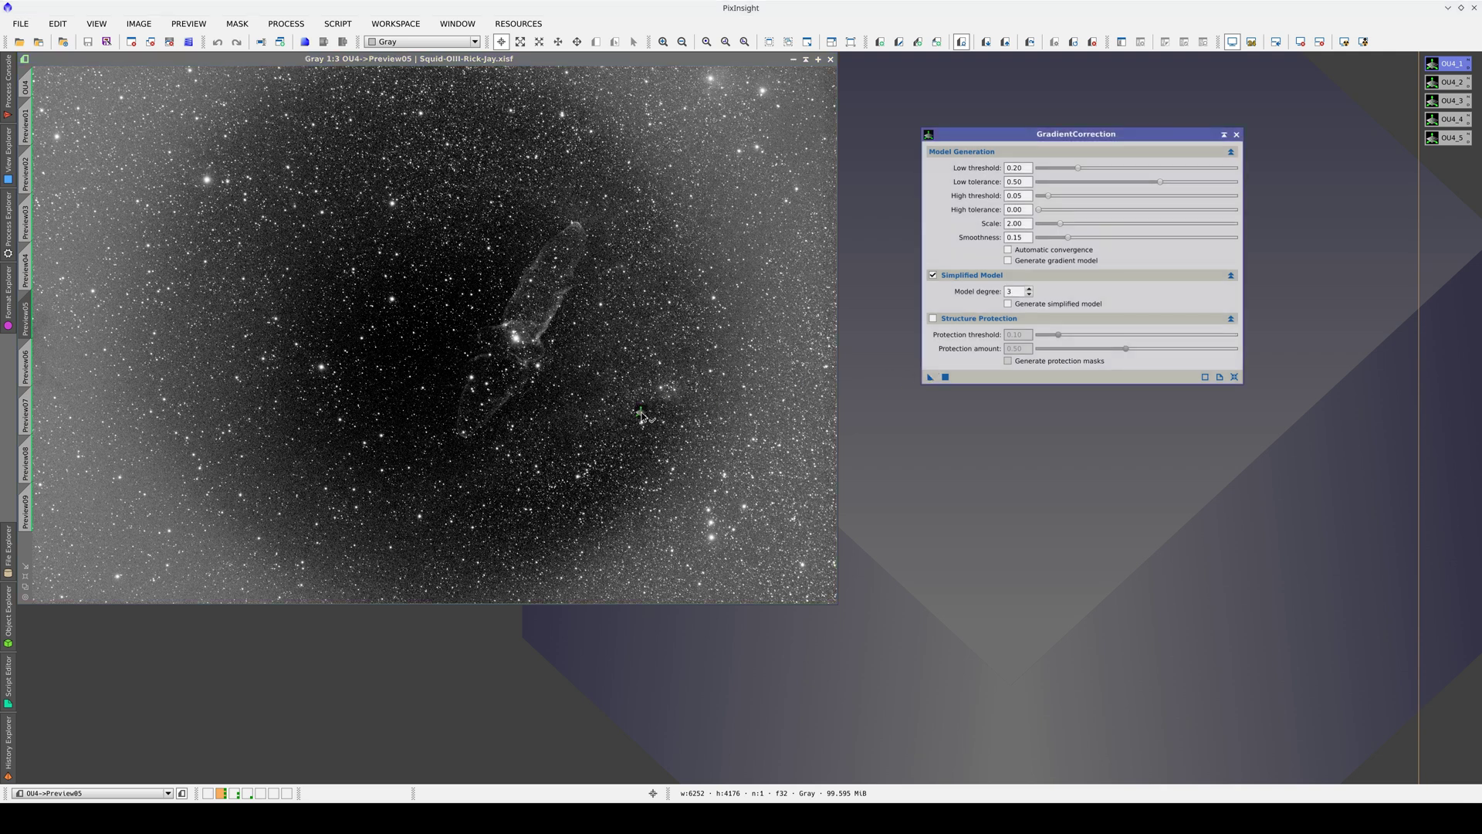
{"action": "left_click_drag", "start_coordinate": [641, 414], "coordinate": [641, 414]}
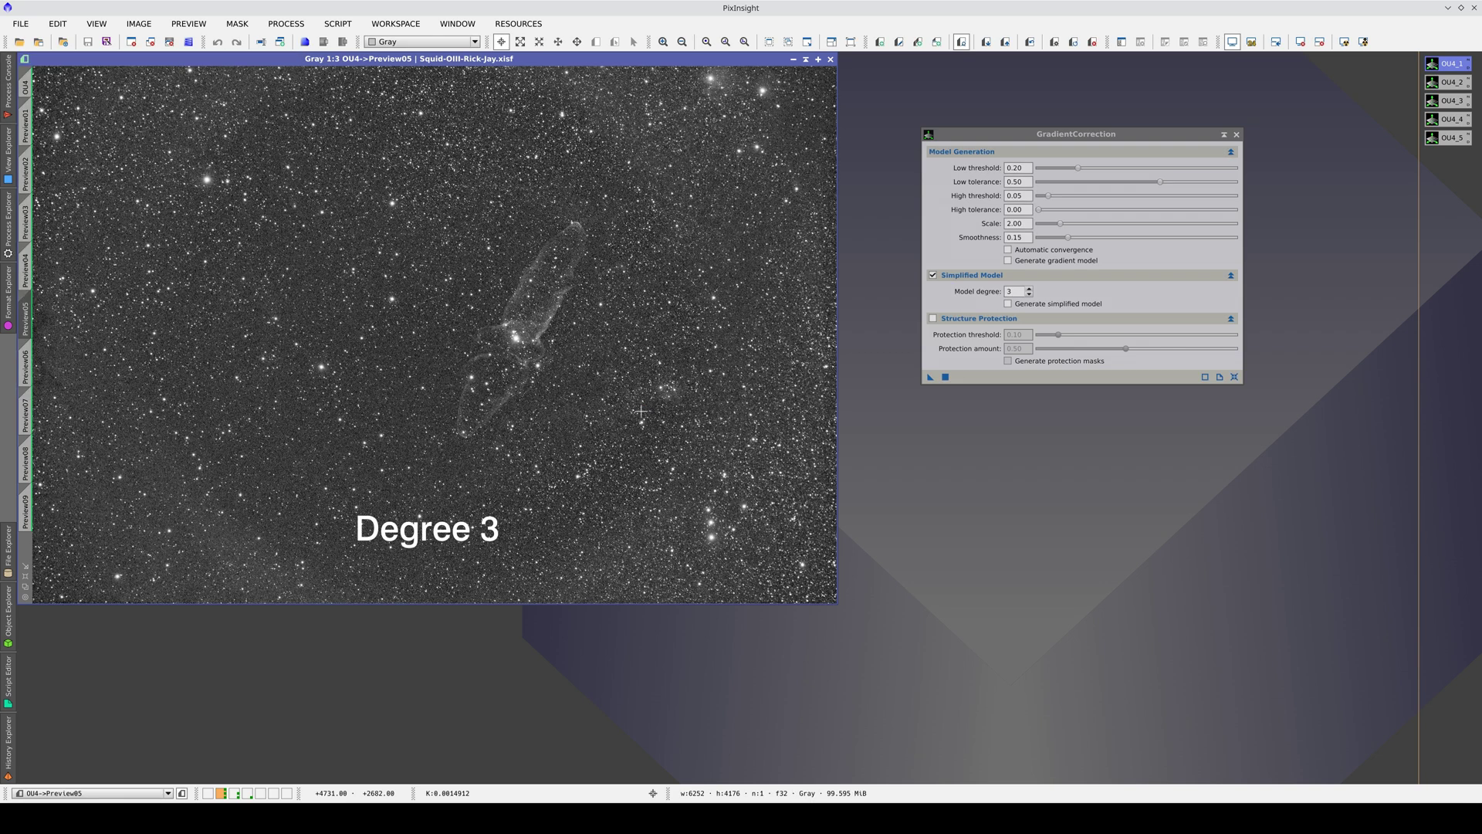
Flip between Preview04 and Preview05 to compare degree 2 with degree 3.
{"action": "key", "text": "ctrl+Page_Up"}
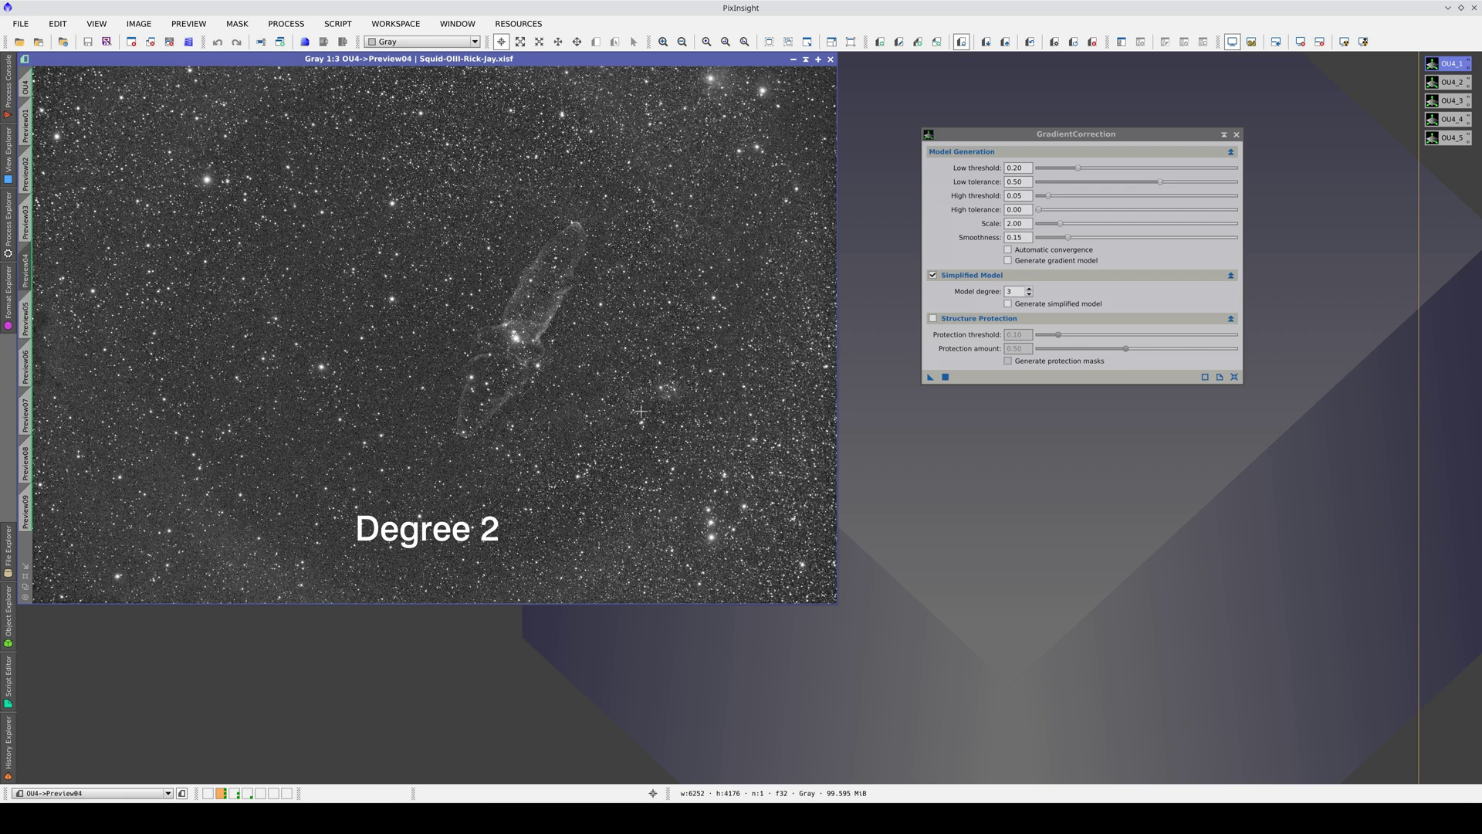
{"action": "key", "text": "ctrl+Page_Down"}
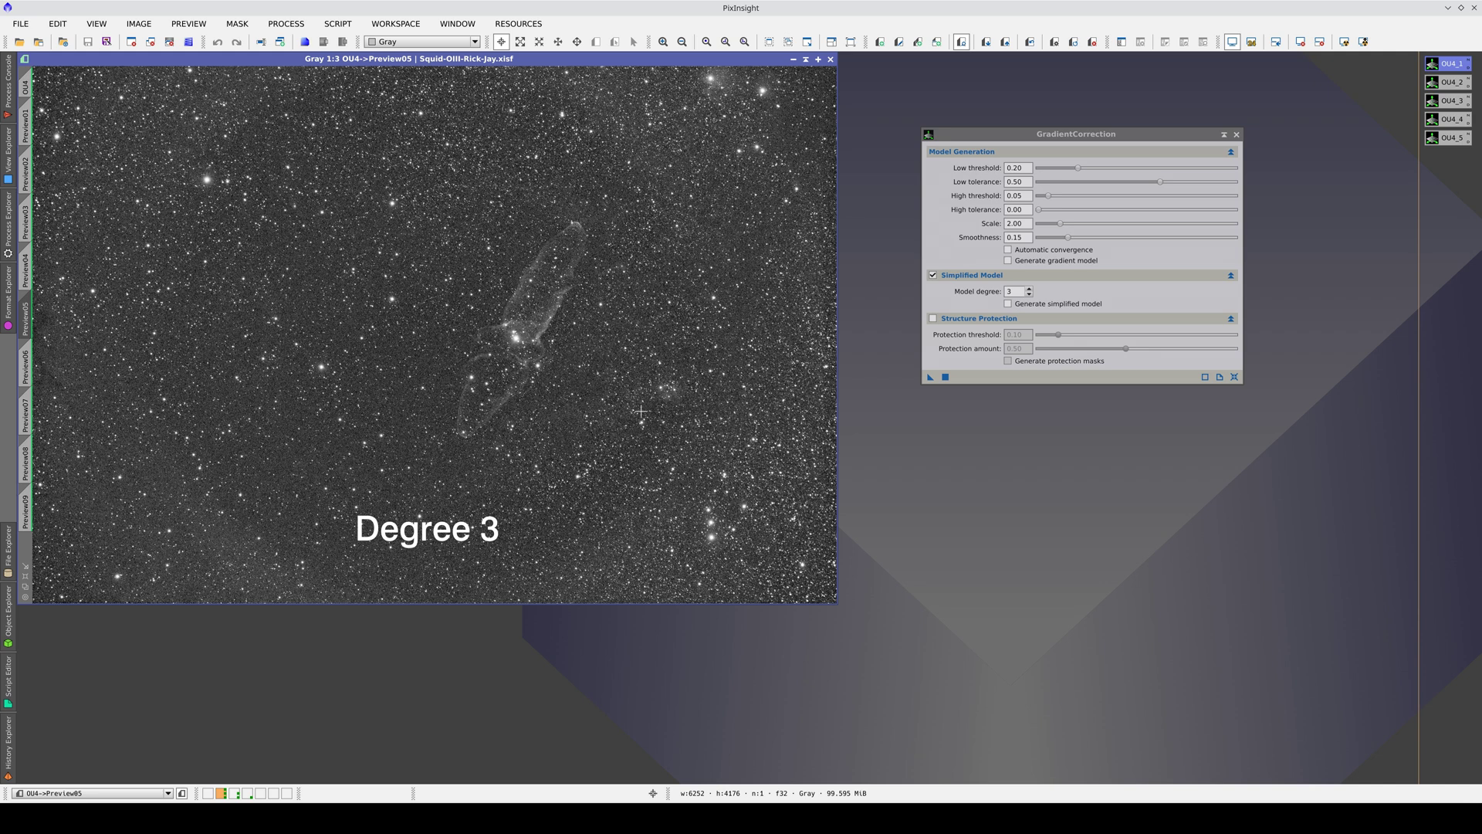
{"action": "key", "text": "ctrl+Page_Up"}
{"action": "key", "text": "ctrl+Page_Down"}
{"action": "key", "text": "ctrl+Page_Up"}
{"action": "key", "text": "ctrl+Page_Down"}
Flatten Preview06 at model degree 4 and compare it with the degree-3 and degree-2 previews.
{"action": "left_click", "coordinate": [27, 372]}
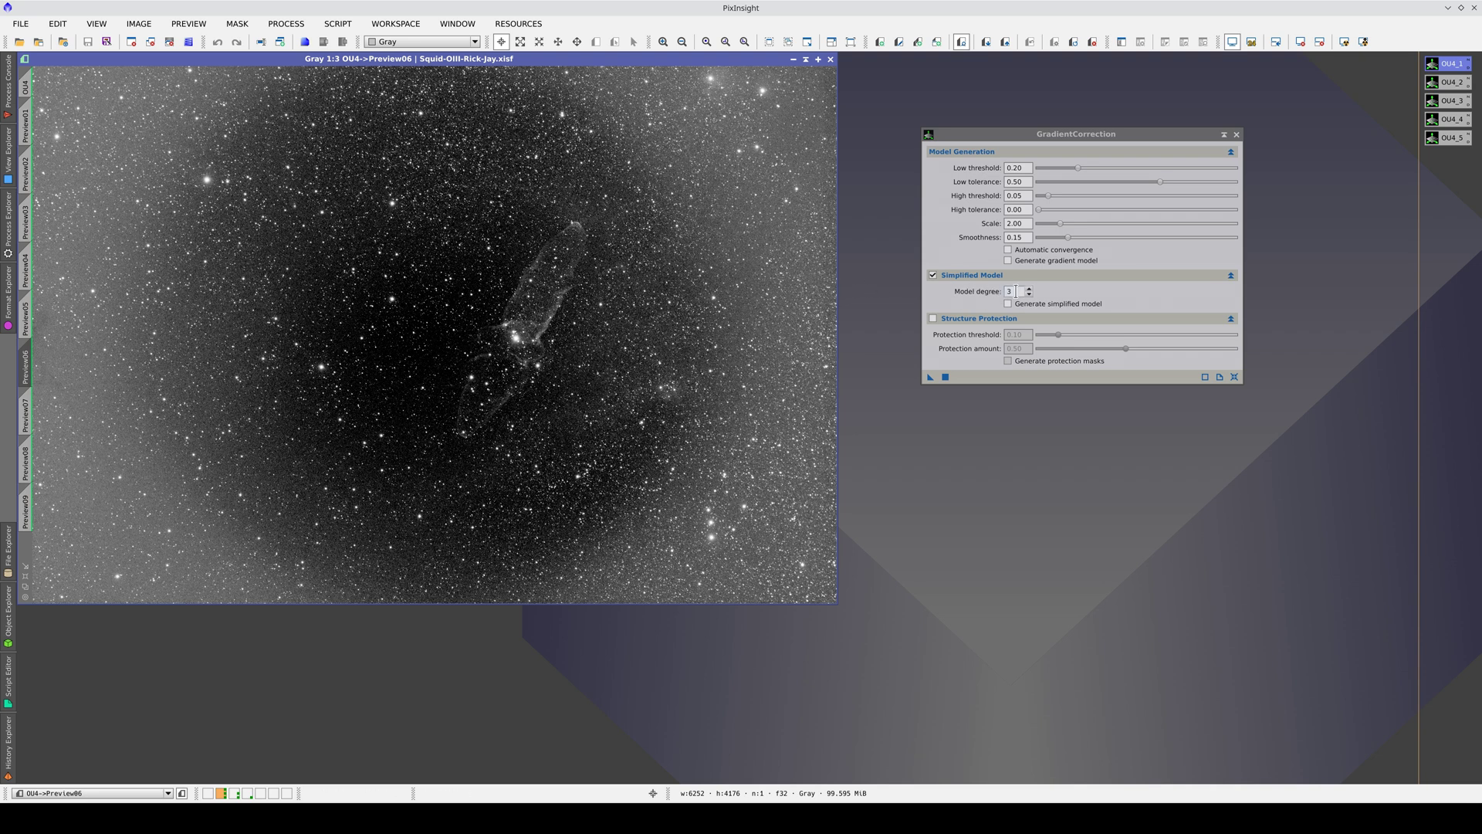
{"action": "left_click", "coordinate": [945, 377]}
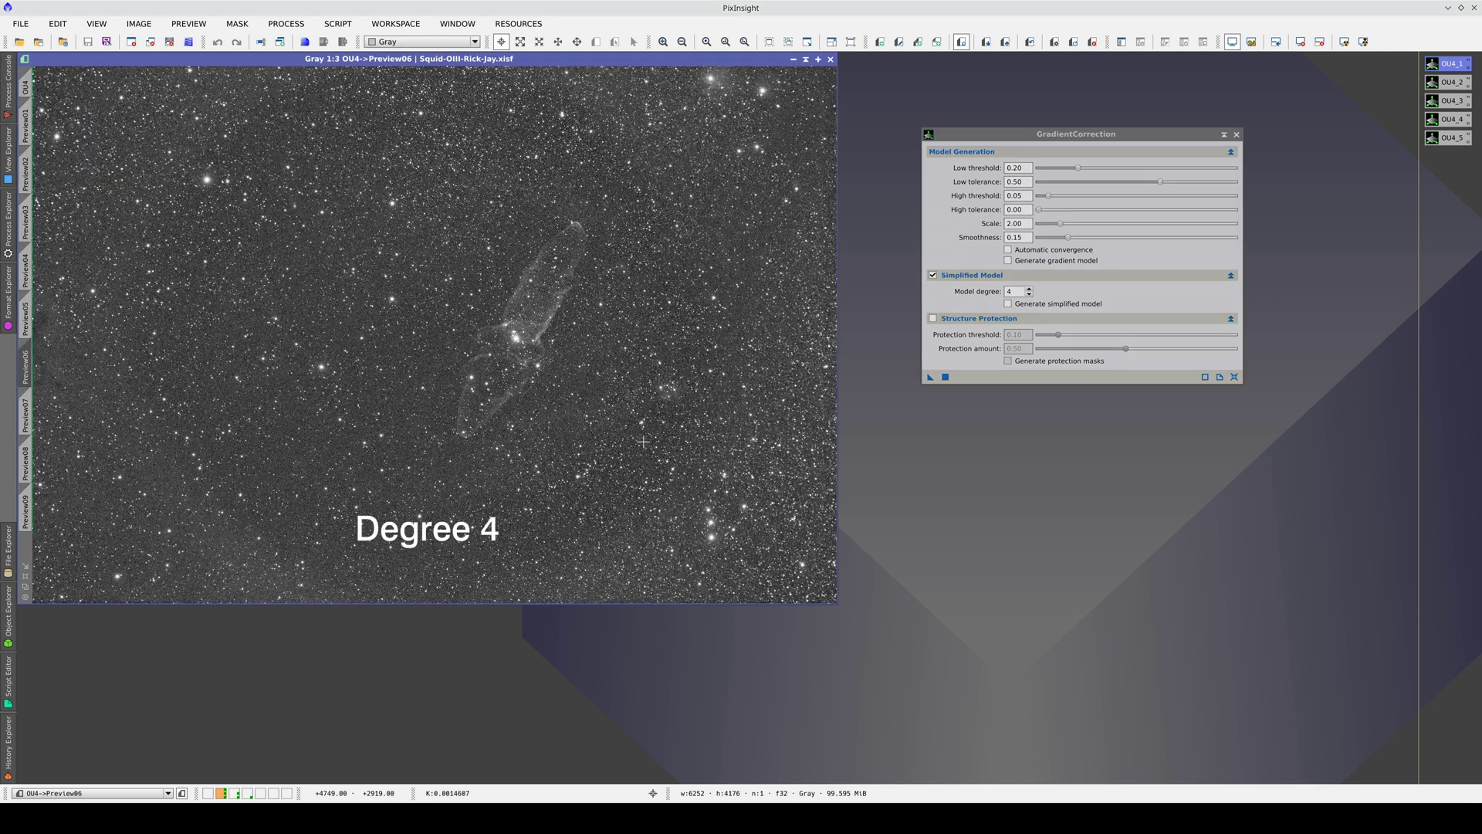
{"action": "key", "text": "ctrl+Left"}
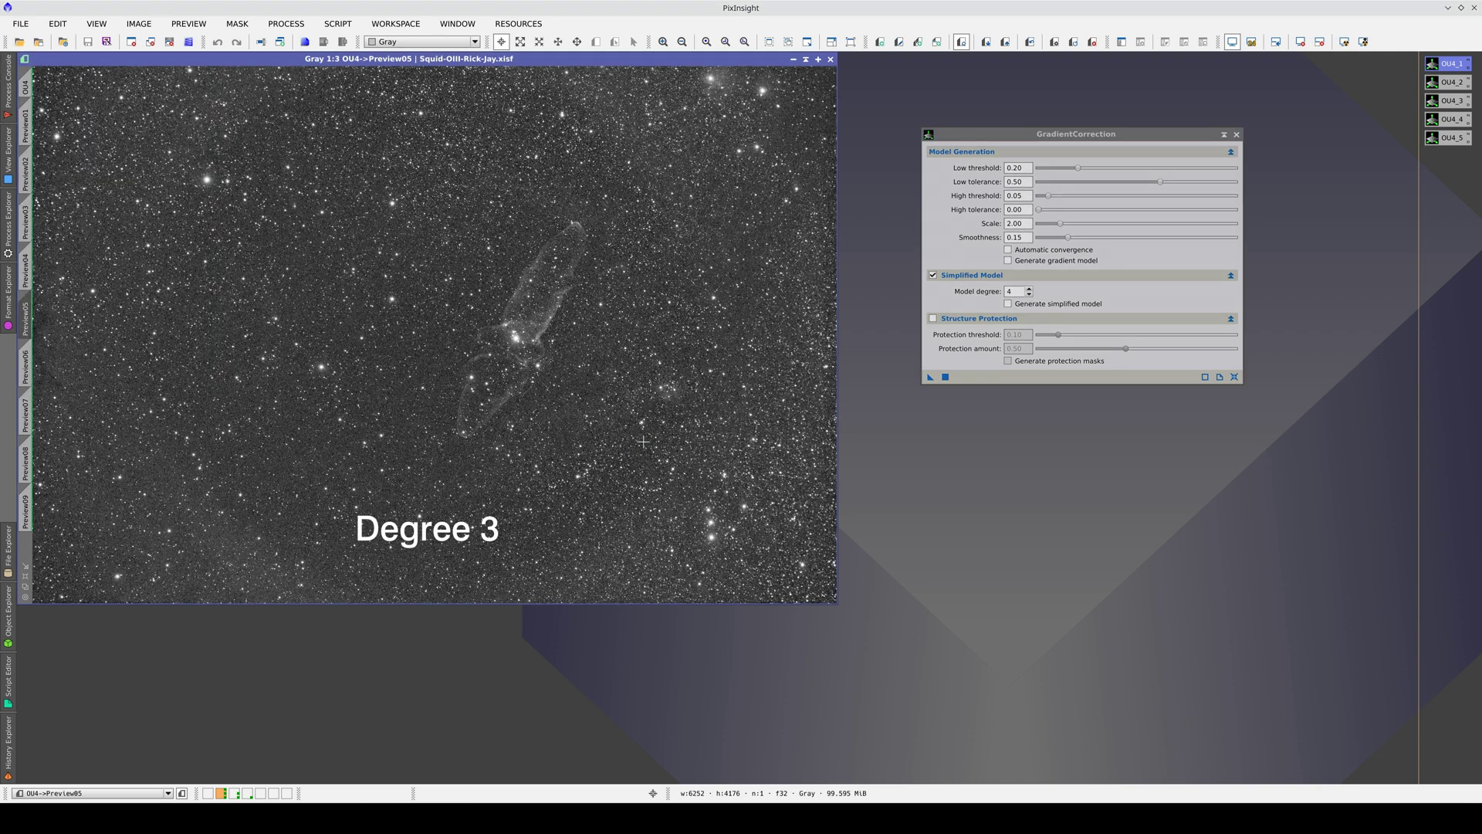
{"action": "key", "text": "ctrl+Right"}
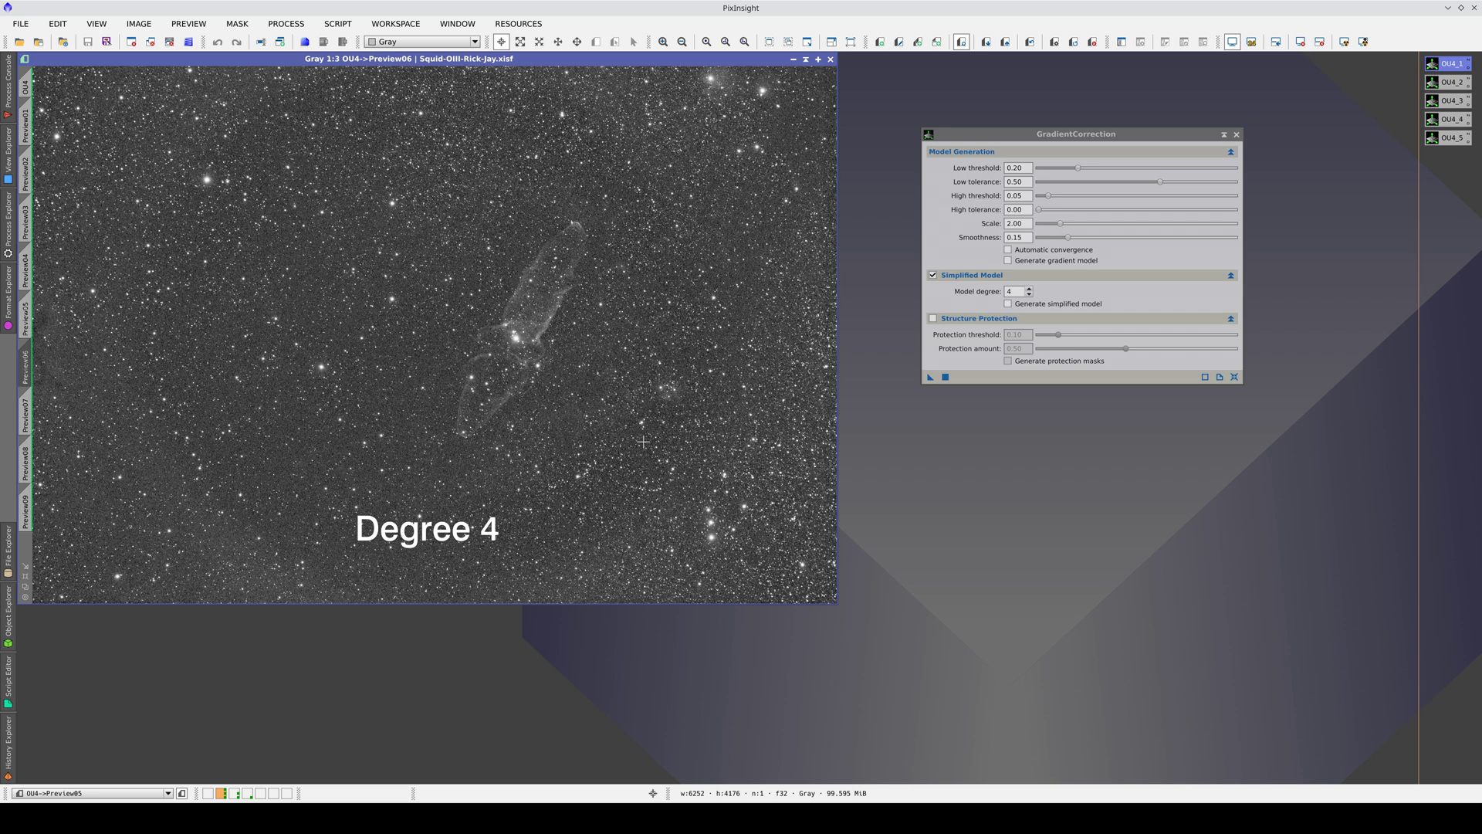
{"action": "key", "text": "ctrl+Left"}
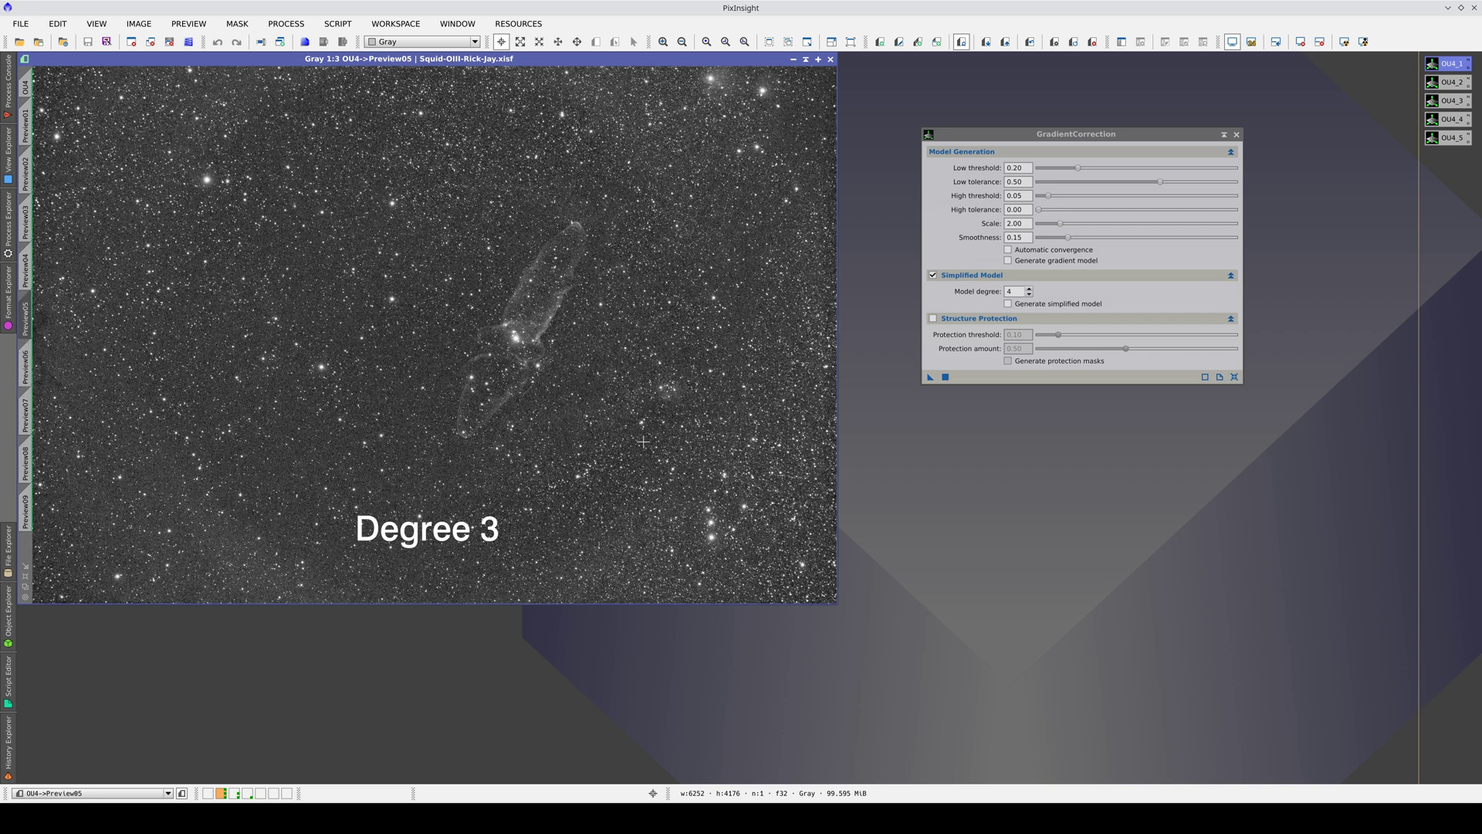
{"action": "key", "text": "ctrl+Right"}
{"action": "key", "text": "ctrl+Left"}
{"action": "key", "text": "ctrl+Right"}
{"action": "key", "text": "ctrl+Left"}
{"action": "key", "text": "ctrl+Left"}
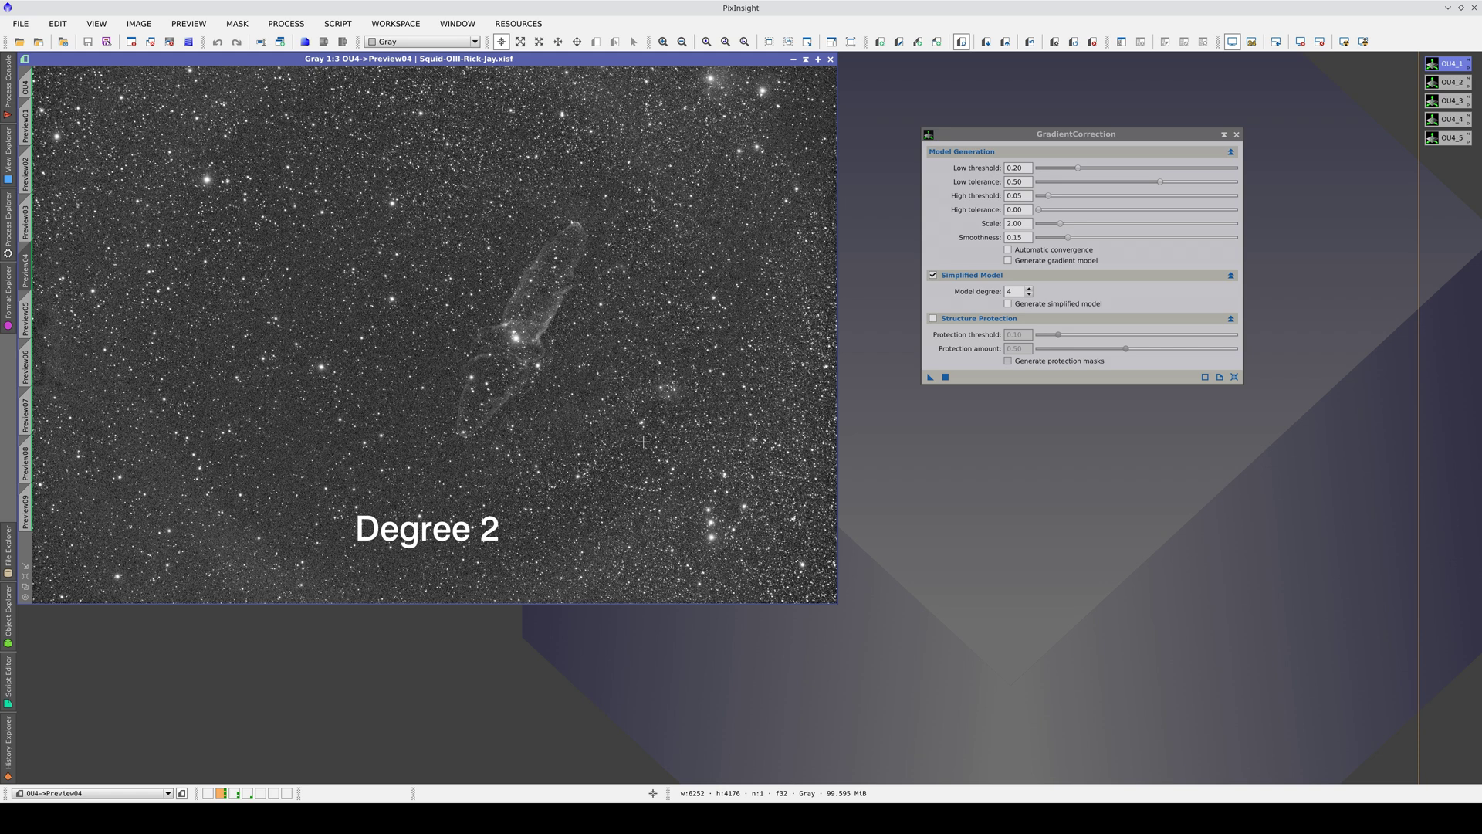
{"action": "key", "text": "ctrl+Right"}
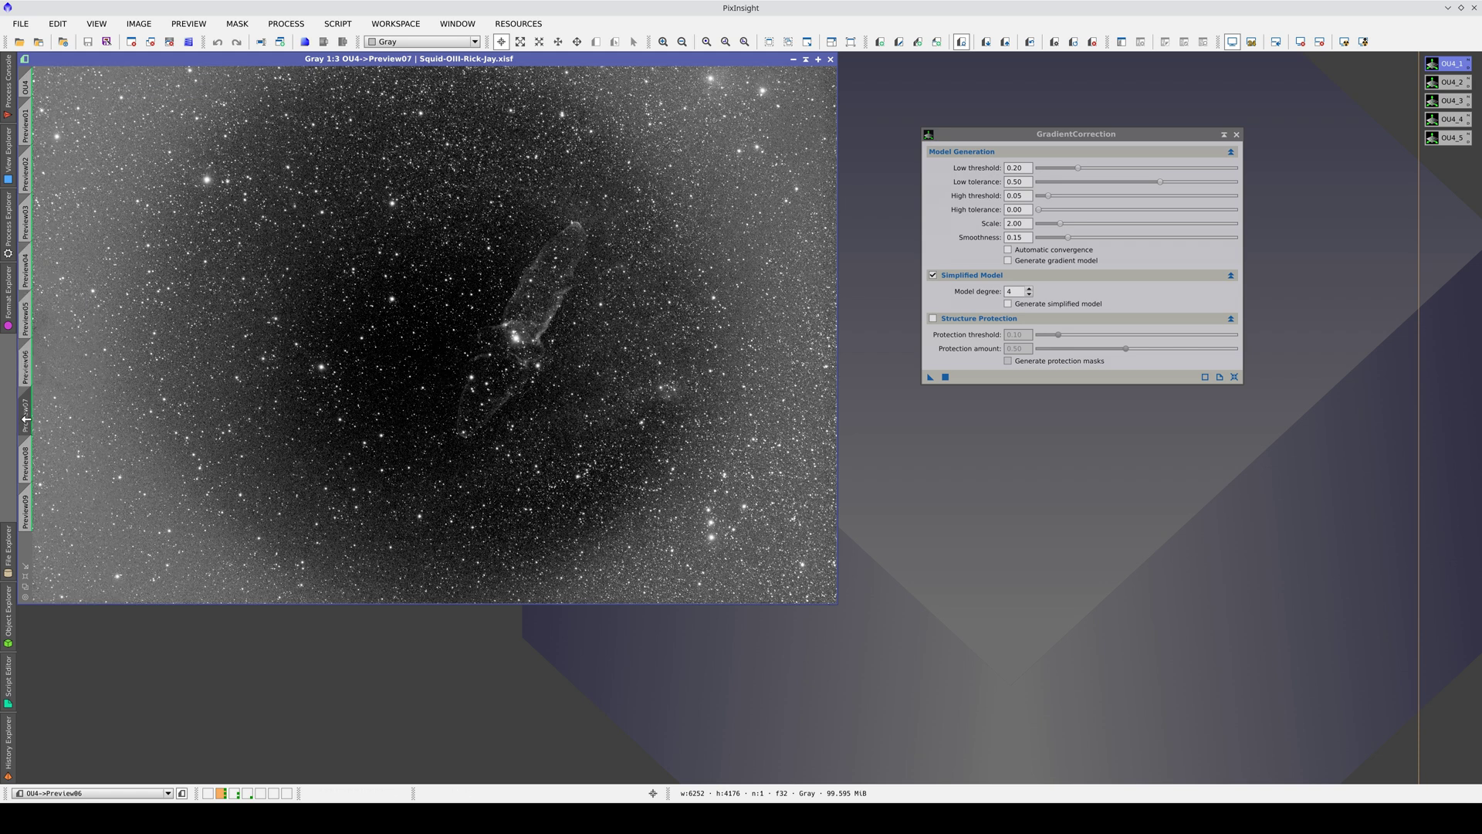
Apply a degree-5 Simplified Model to Preview07 and compare it with Preview06's degree 4.
{"action": "key", "text": "ctrl+Page_Down"}
{"action": "left_click", "coordinate": [947, 376]}
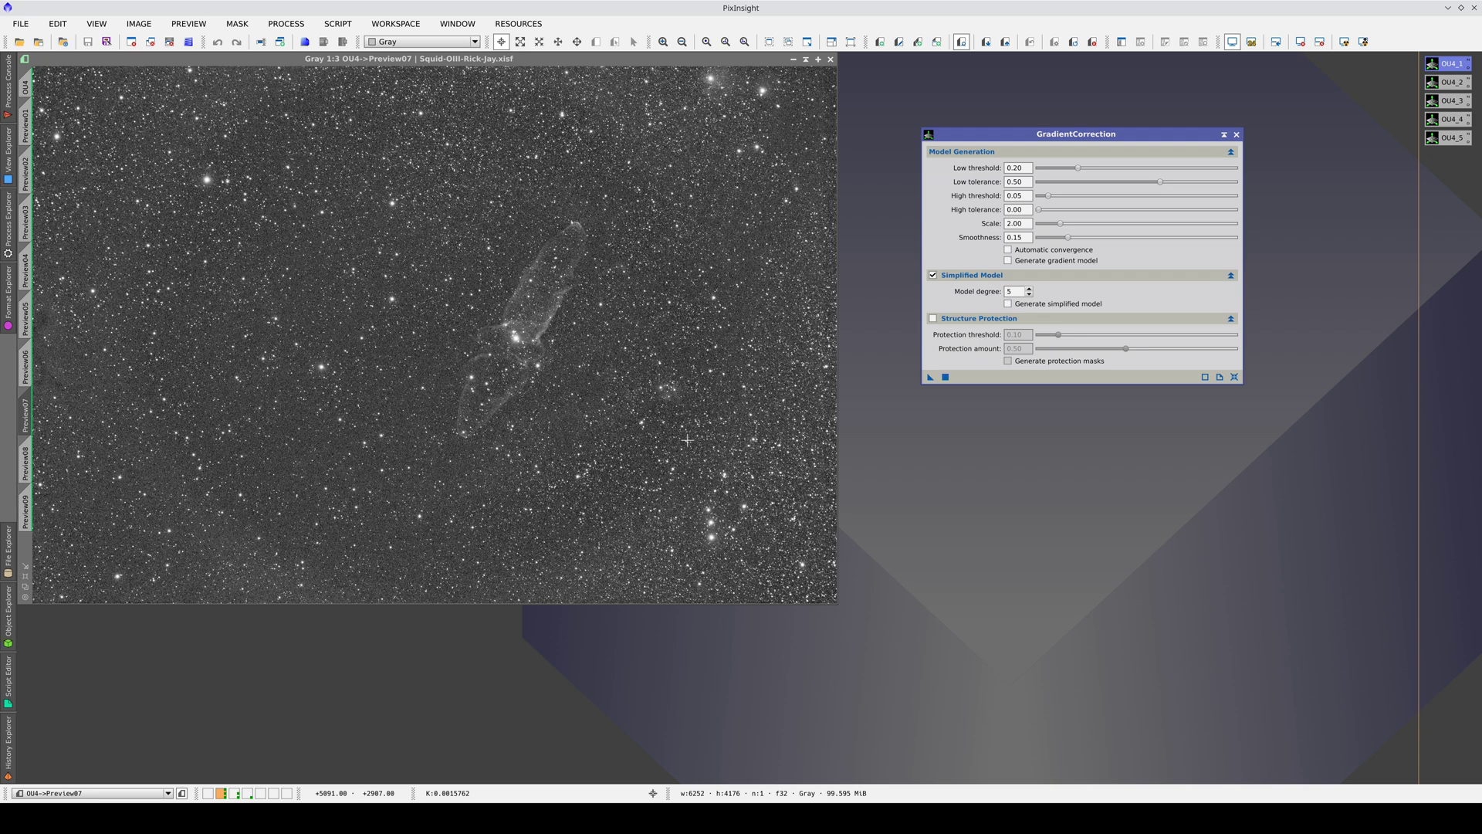
{"action": "left_click", "coordinate": [687, 439]}
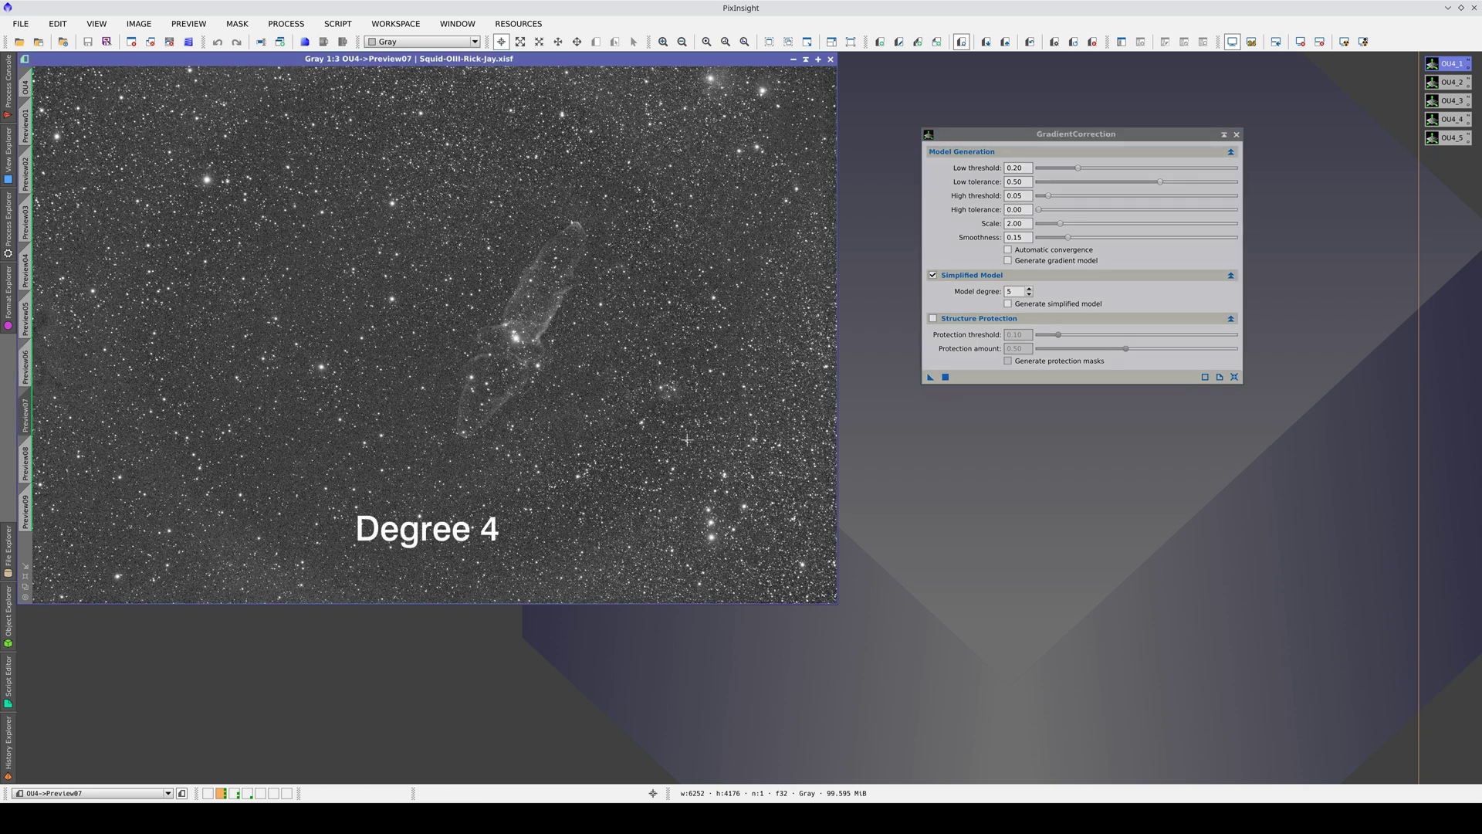
{"action": "key", "text": "ctrl+Page_Up"}
{"action": "key", "text": "ctrl+Page_Down"}
Reapply at degree 6 on Preview07, toggle against degree 5, then show Preview06.
{"action": "left_click", "coordinate": [945, 378]}
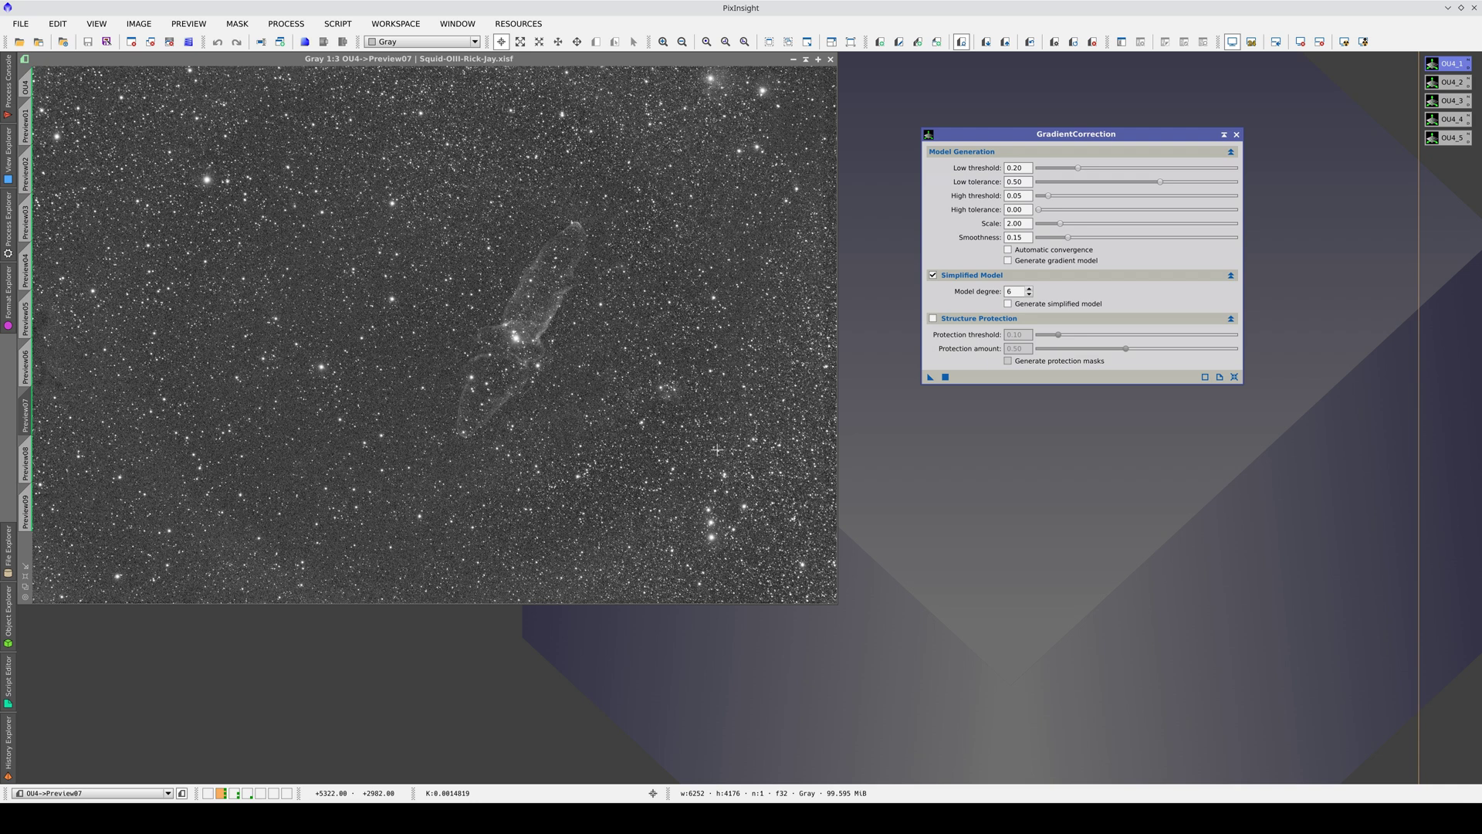
{"action": "key", "text": "ctrl+shift+z"}
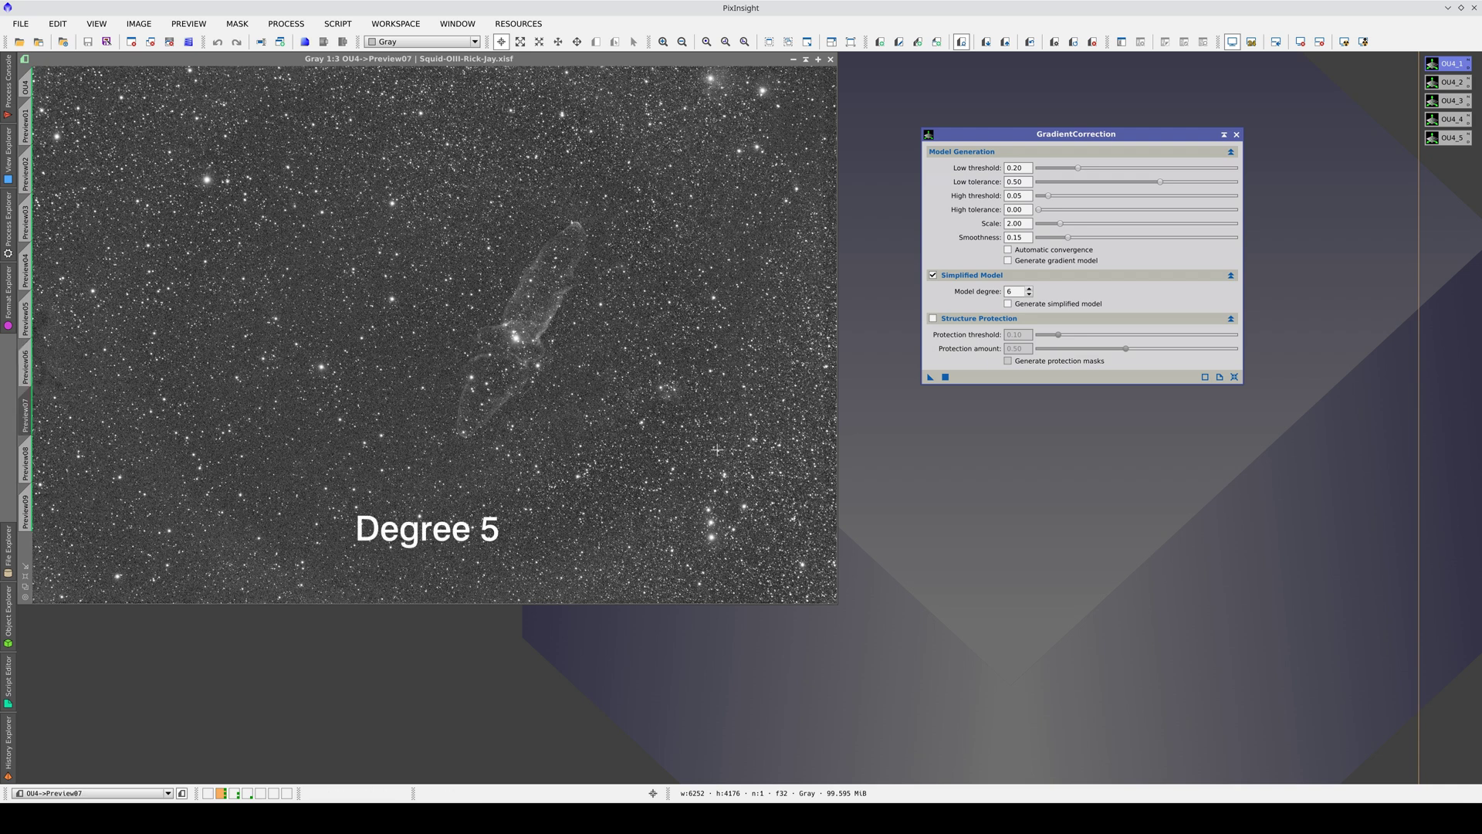
{"action": "key", "text": "ctrl+shift+z"}
{"action": "key", "text": "ctrl+shift+z"}
{"action": "key", "text": "ctrl+shift+z"}
{"action": "key", "text": "ctrl+Page_Up"}
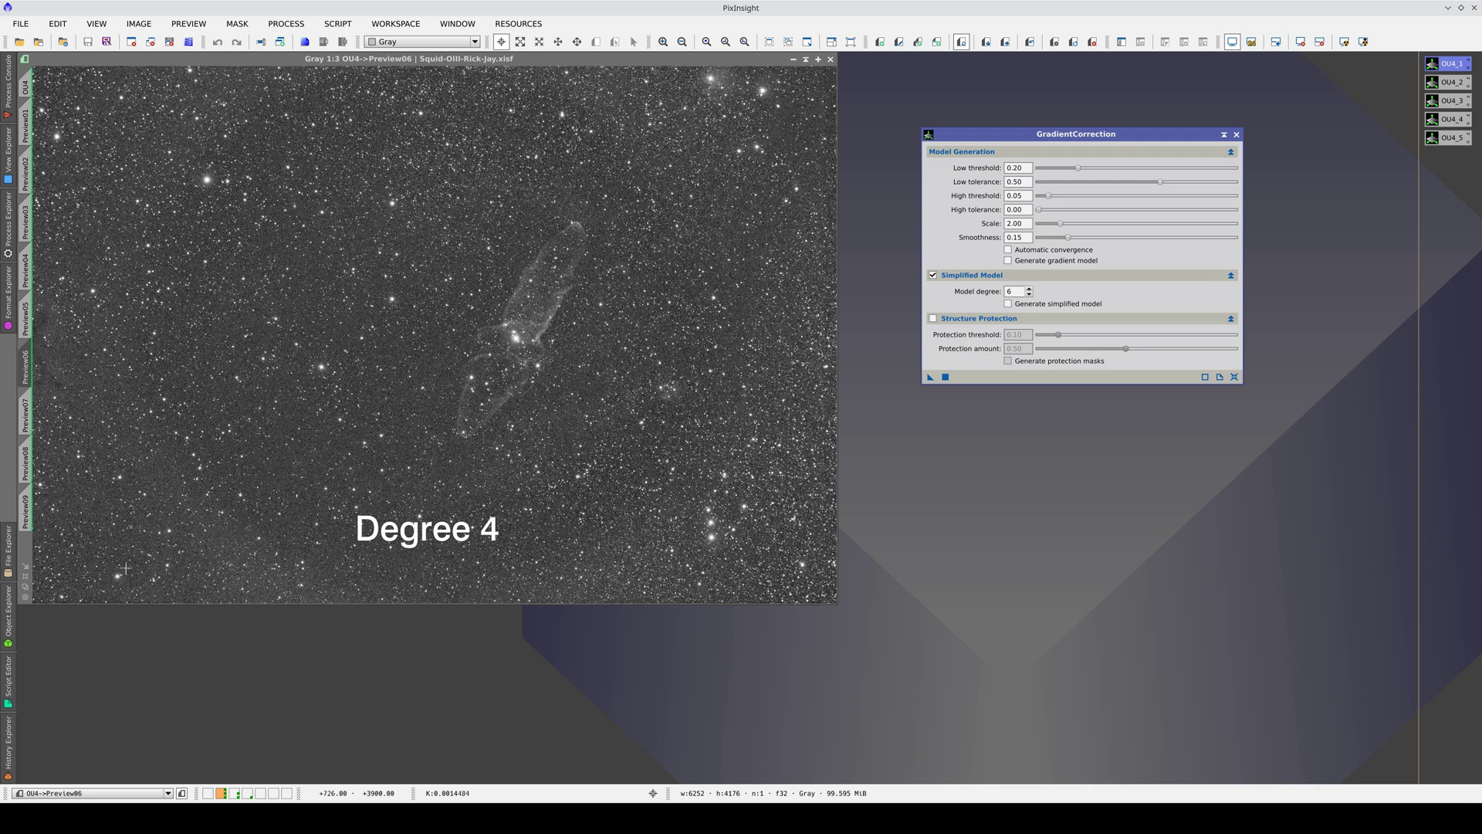
Revert Preview07 and re-flatten it at model degree 4 with Automatic convergence on.
{"action": "double_click", "coordinate": [1017, 291]}
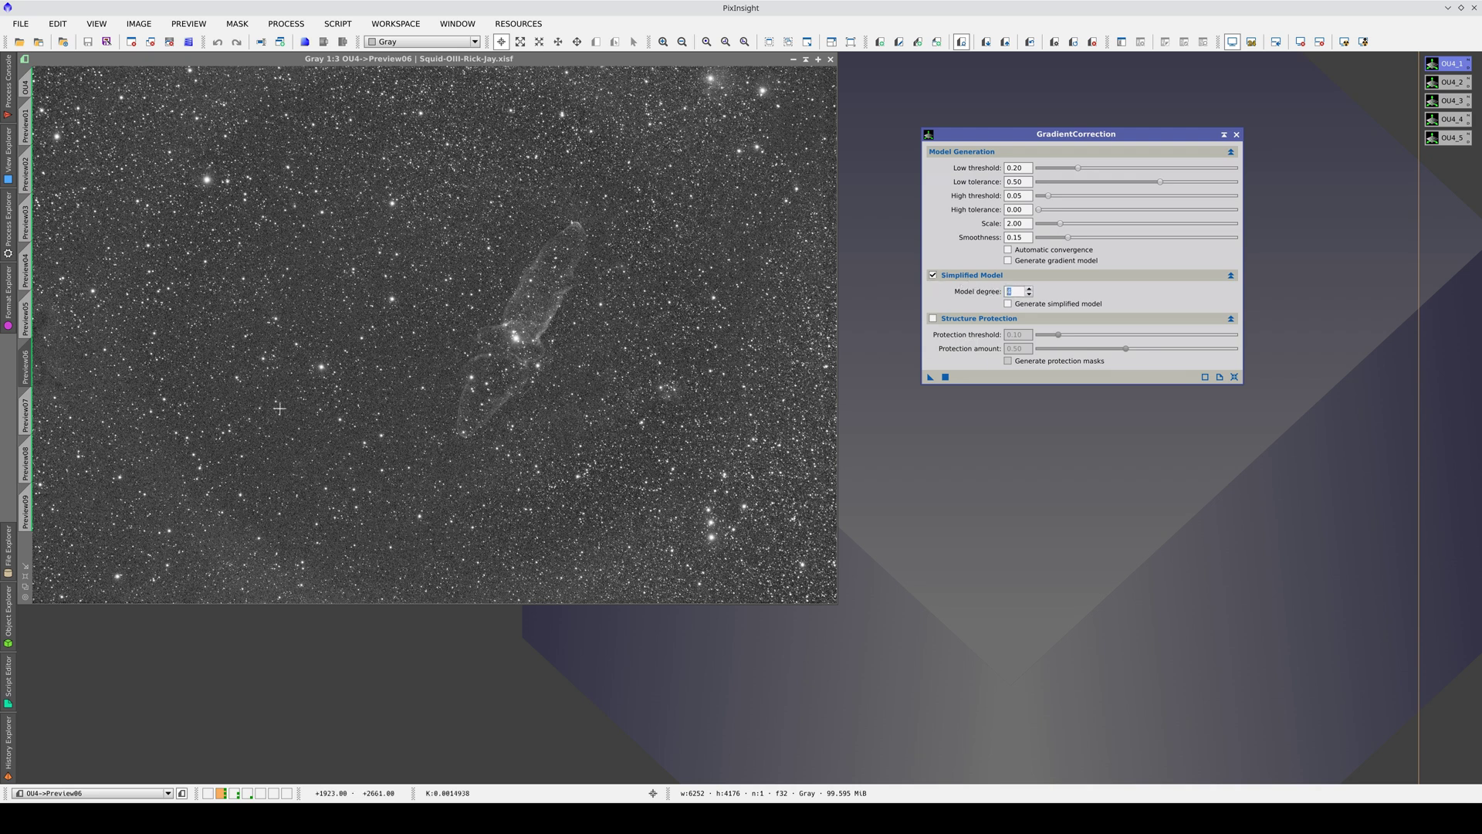
{"action": "key", "text": "ctrl+Page_Down"}
{"action": "key", "text": "ctrl+z"}
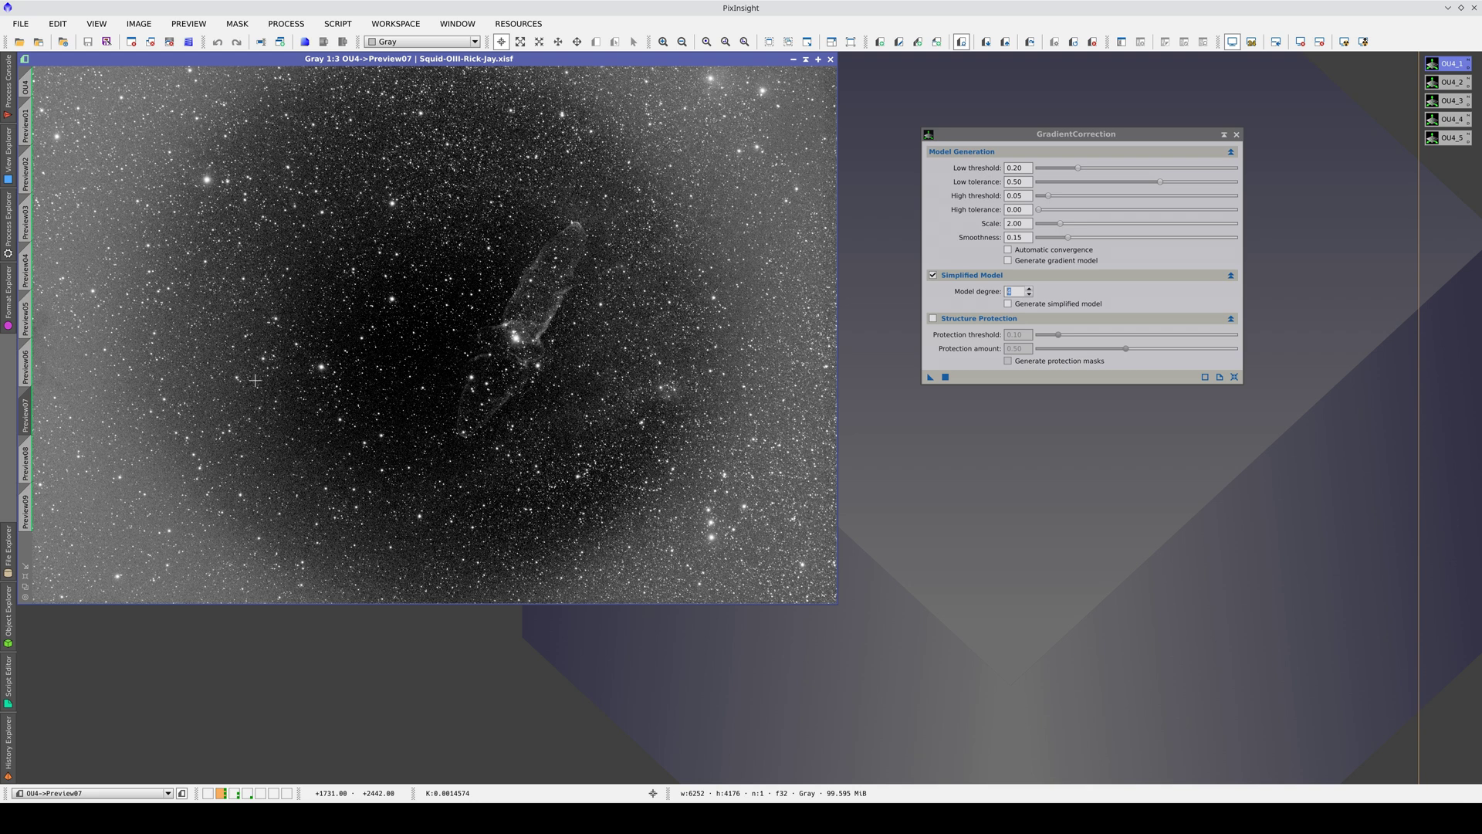
{"action": "key", "text": "ctrl+Page_Up"}
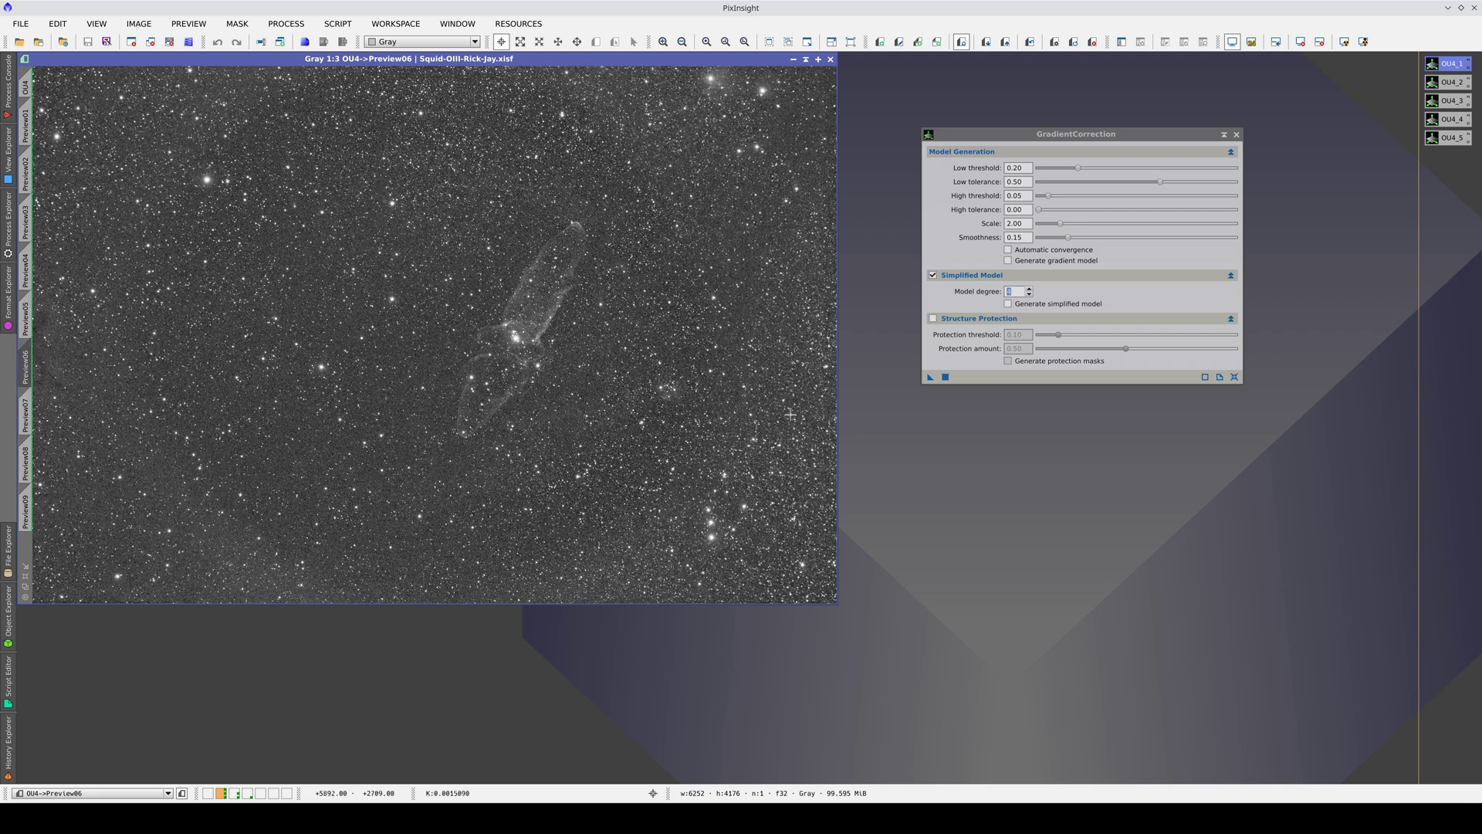
{"action": "left_click", "coordinate": [1007, 250]}
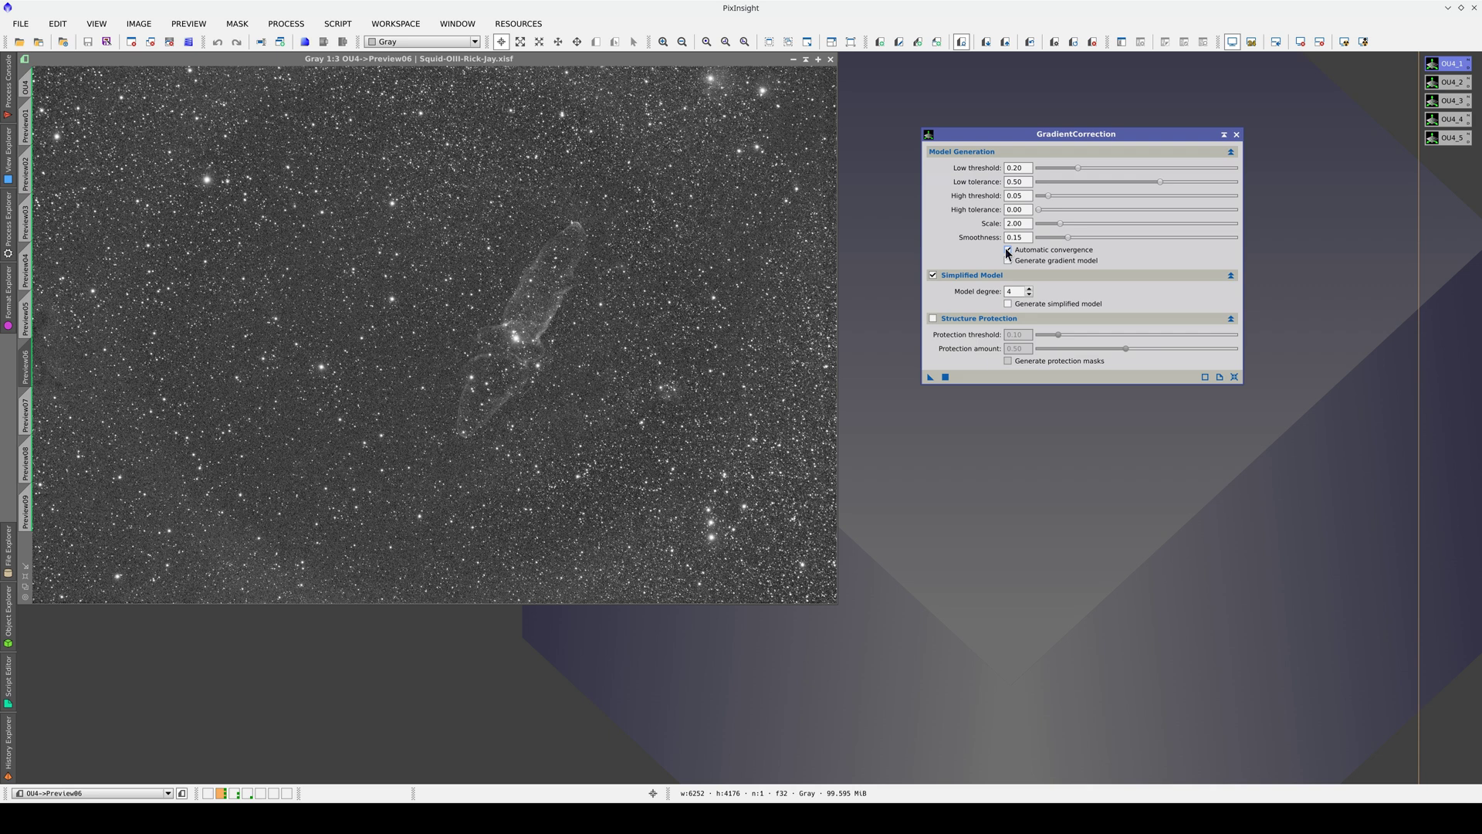
{"action": "key", "text": "ctrl+Page_Down"}
{"action": "left_click", "coordinate": [947, 378]}
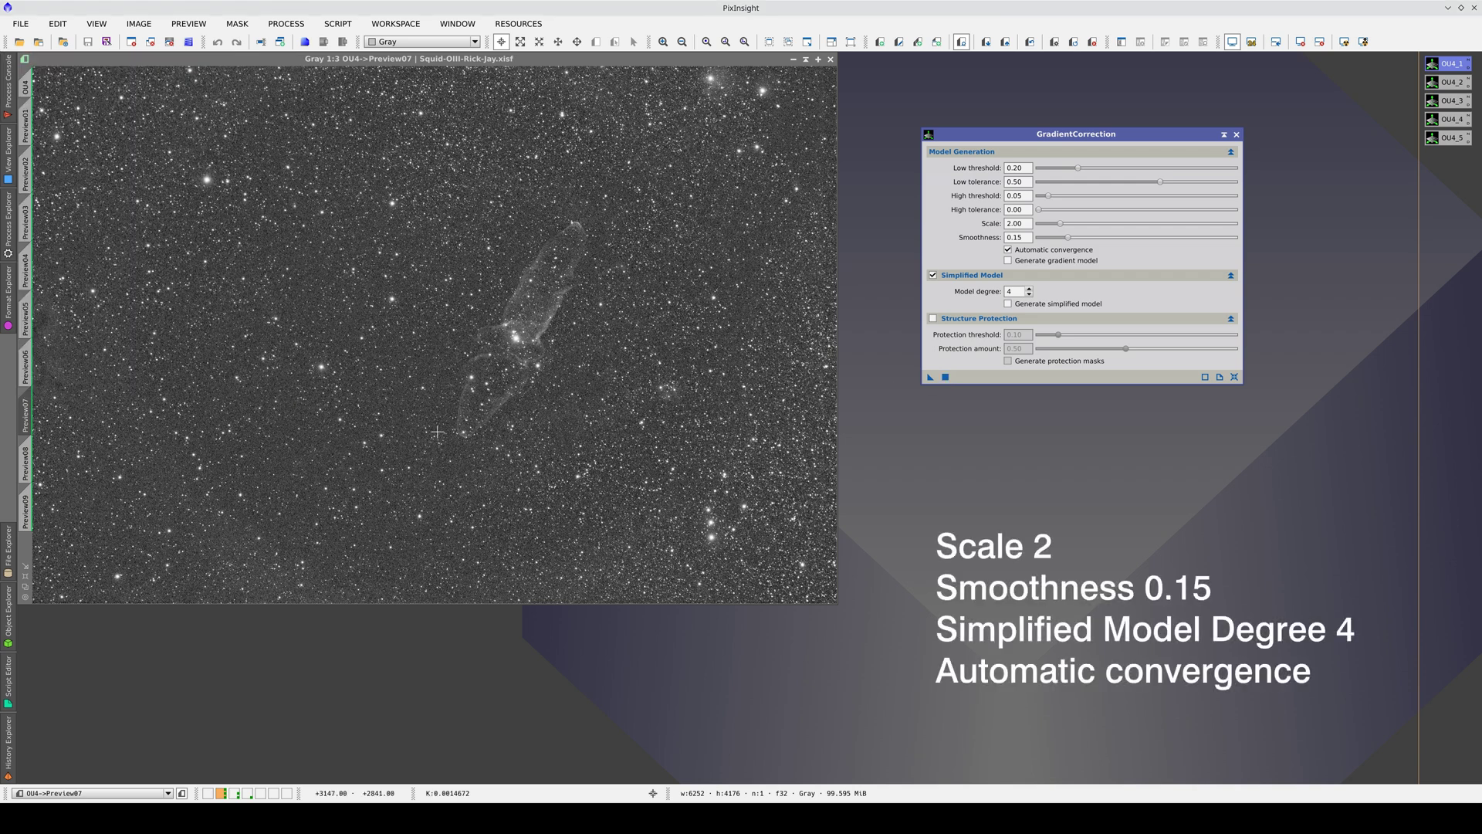
Alternate Preview06 and Preview07 to compare results without and with automatic convergence.
{"action": "key", "text": "ctrl+Page_Up"}
{"action": "key", "text": "ctrl+Page_Down"}
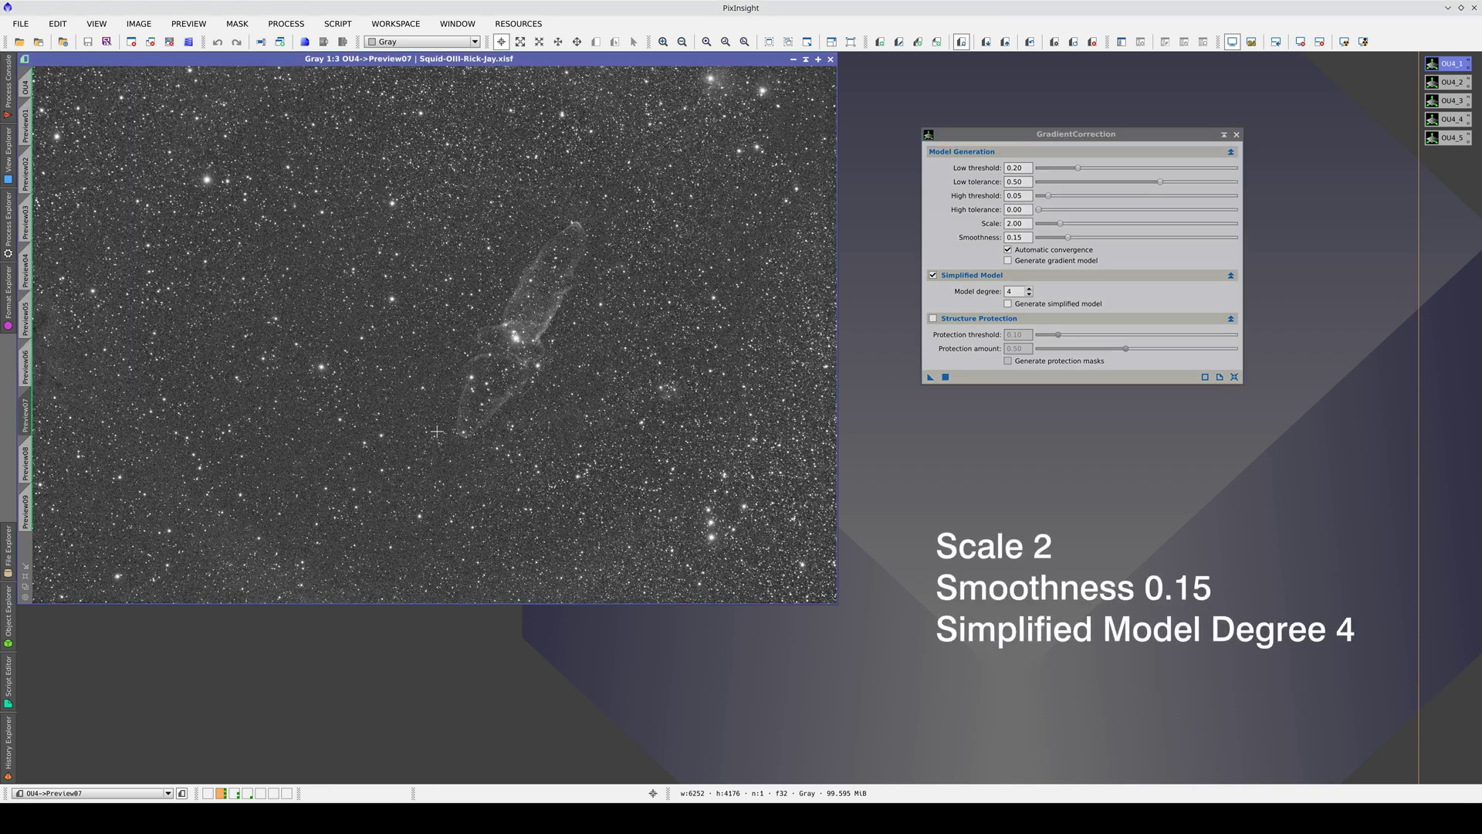
{"action": "key", "text": "ctrl+Page_Up"}
{"action": "key", "text": "ctrl+Page_Down"}
{"action": "key", "text": "ctrl+Page_Up"}
{"action": "key", "text": "ctrl+Page_Down"}
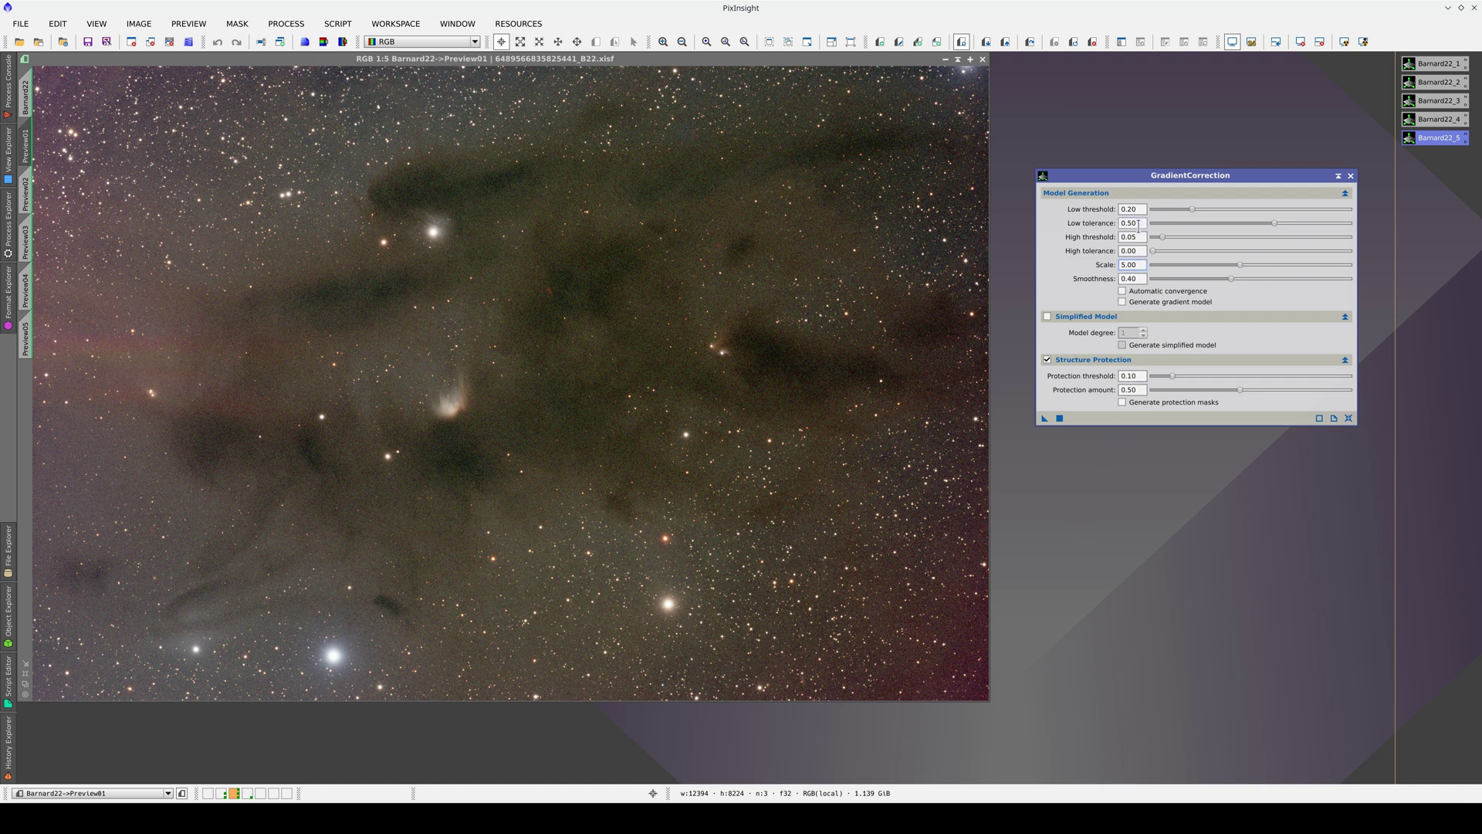
Apply GradientCorrection (Scale 5.00, Smoothness 0.40, no Structure Protection) to Barnard 22's Preview01.
{"action": "left_click_drag", "start_coordinate": [1139, 226], "coordinate": [1116, 222]}
{"action": "left_click", "coordinate": [888, 363]}
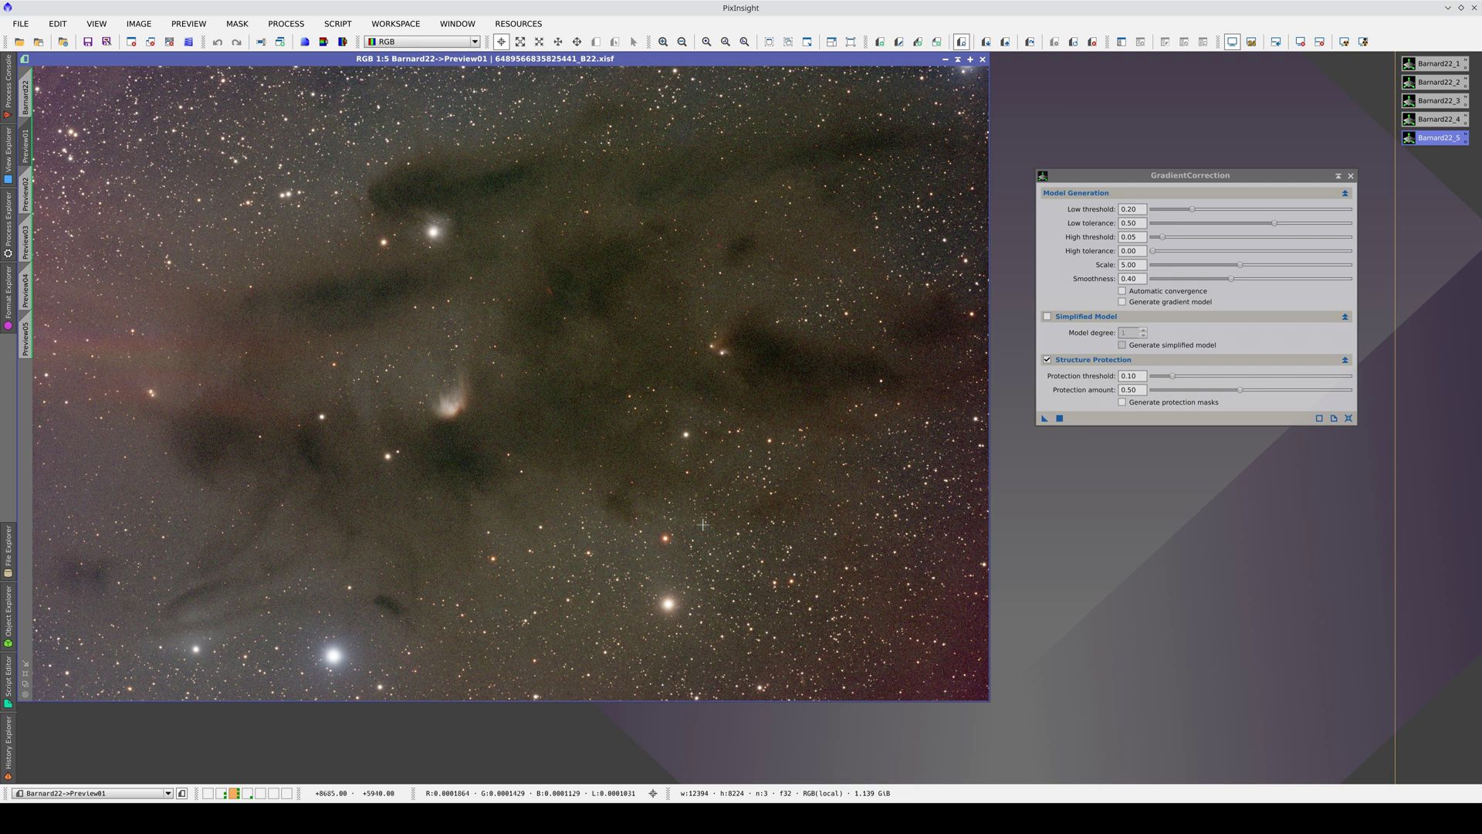
{"action": "left_click", "coordinate": [1047, 360]}
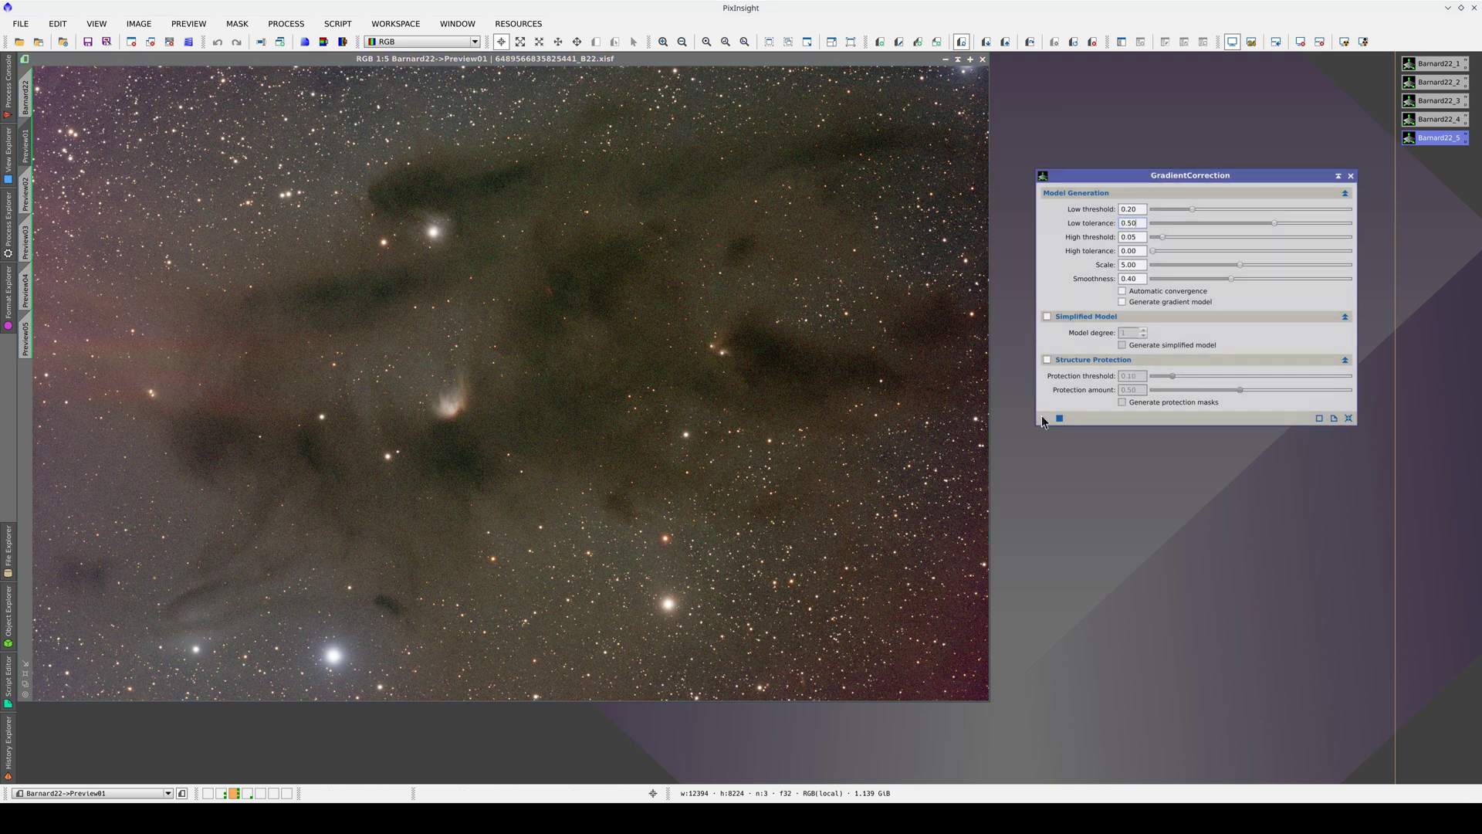
{"action": "left_click_drag", "start_coordinate": [1025, 427], "coordinate": [795, 421]}
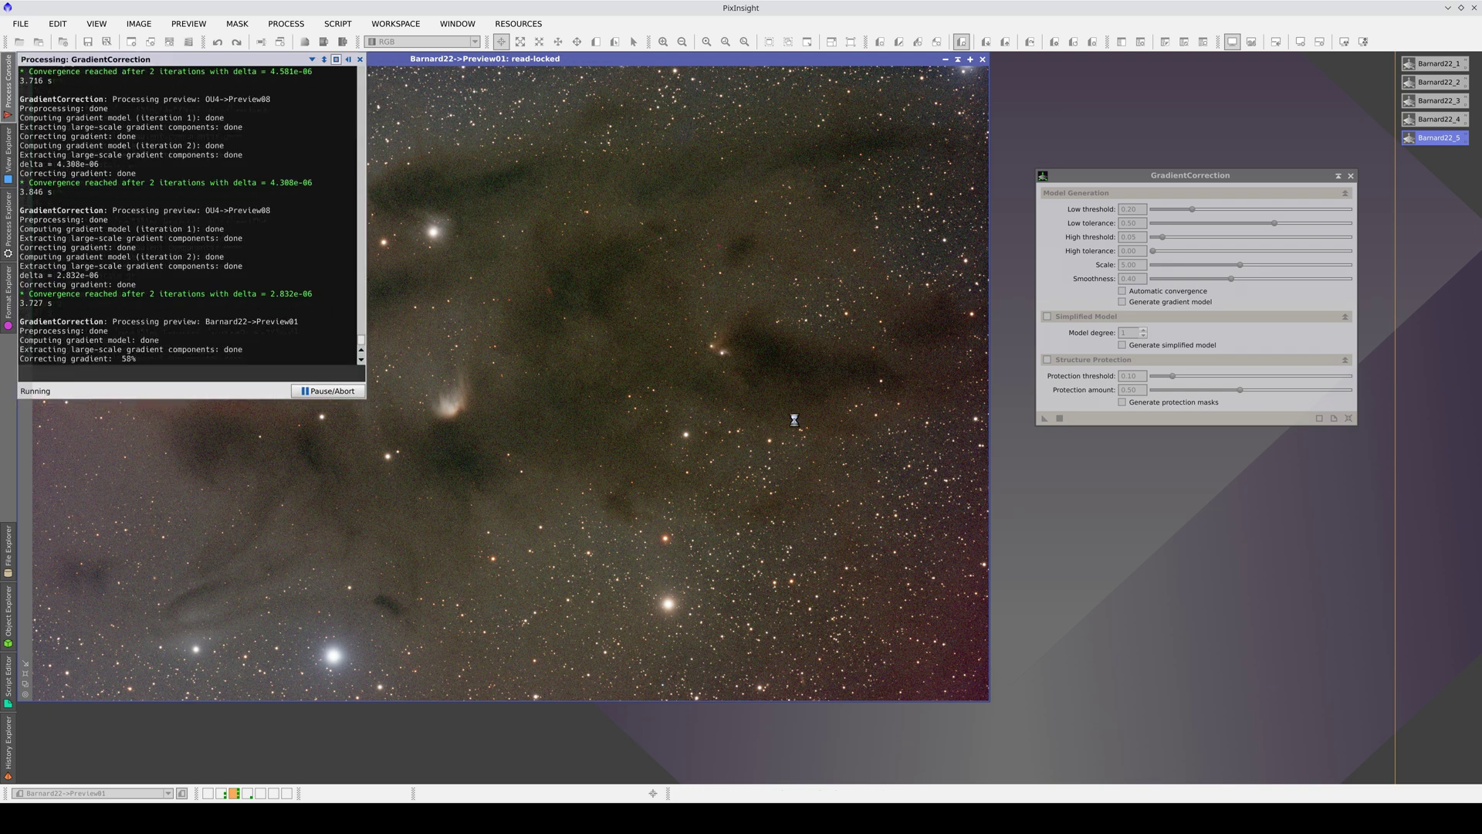
Compare corrected Preview01 with the original, then move on to uncorrected Preview02.
{"action": "key", "text": "ctrl+shift+z"}
{"action": "key", "text": "ctrl+shift+z"}
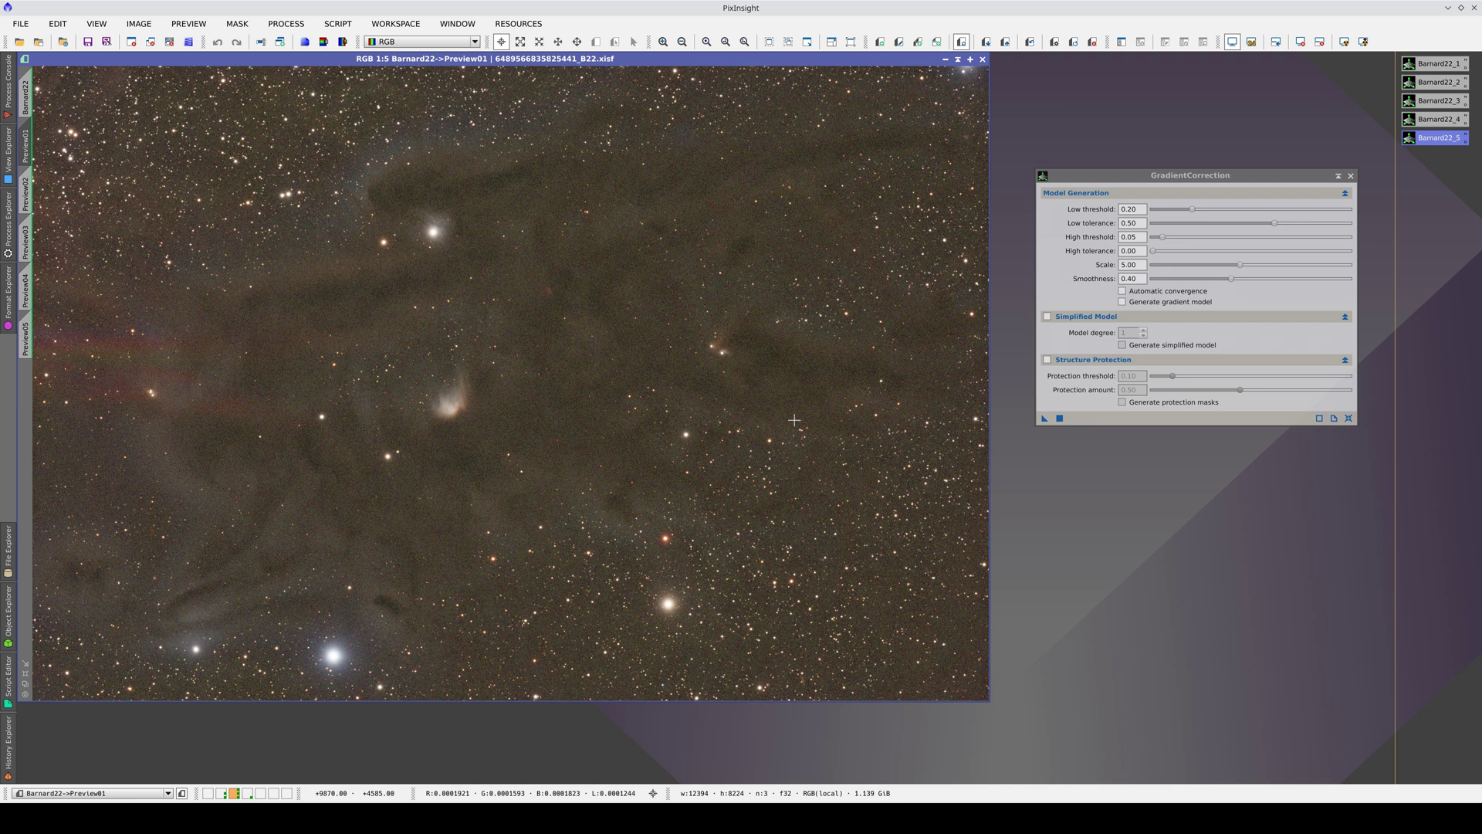
{"action": "key", "text": "ctrl+shift+z"}
{"action": "key", "text": "ctrl+shift+z"}
{"action": "key", "text": "ctrl+Page_Down"}
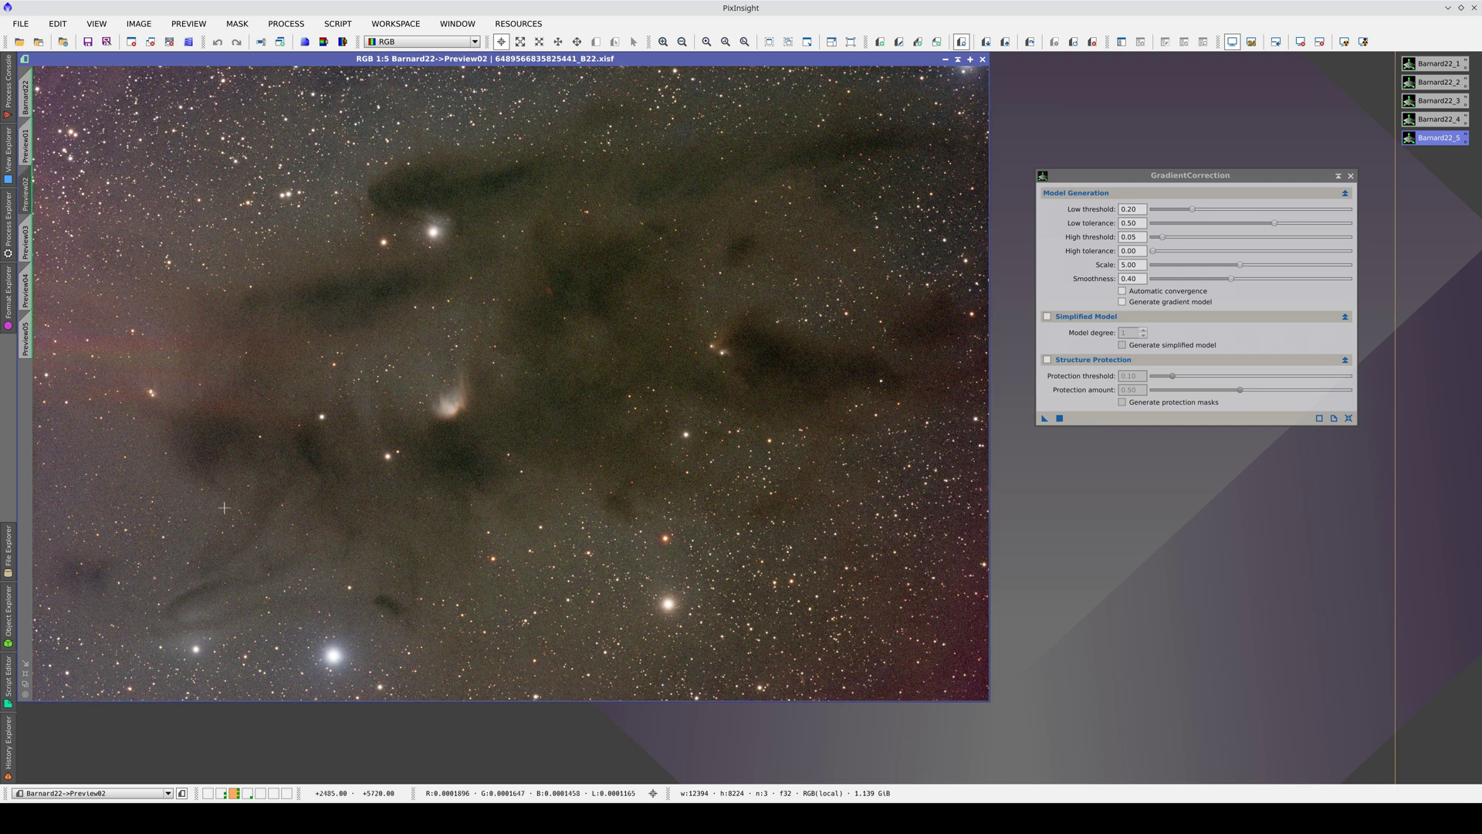
Set Low tolerance to 0.75 and apply GradientCorrection to Barnard 22's Preview02.
{"action": "double_click", "coordinate": [1142, 223]}
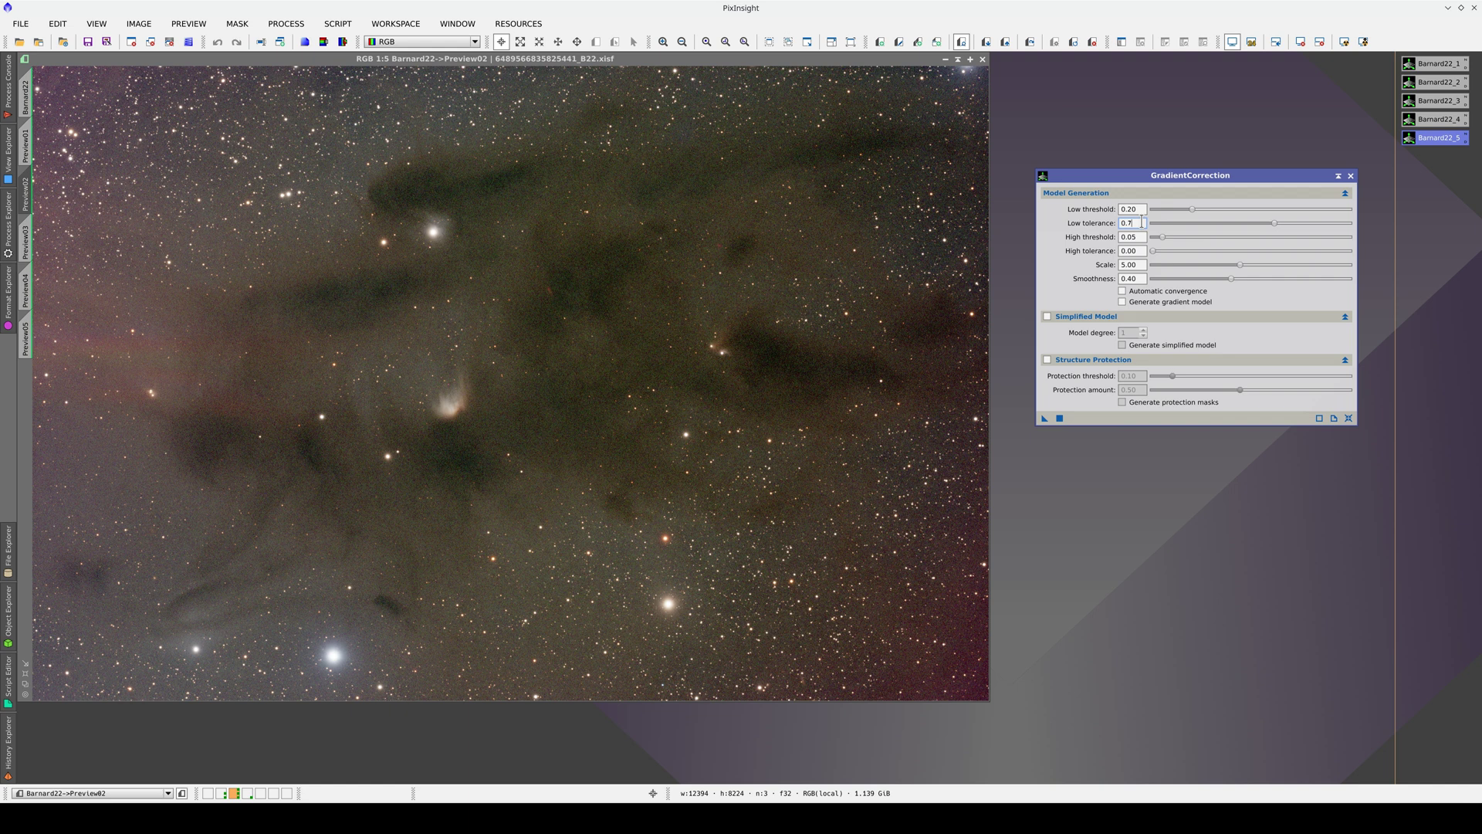
{"action": "key", "text": "Tab"}
{"action": "left_click", "coordinate": [1060, 418]}
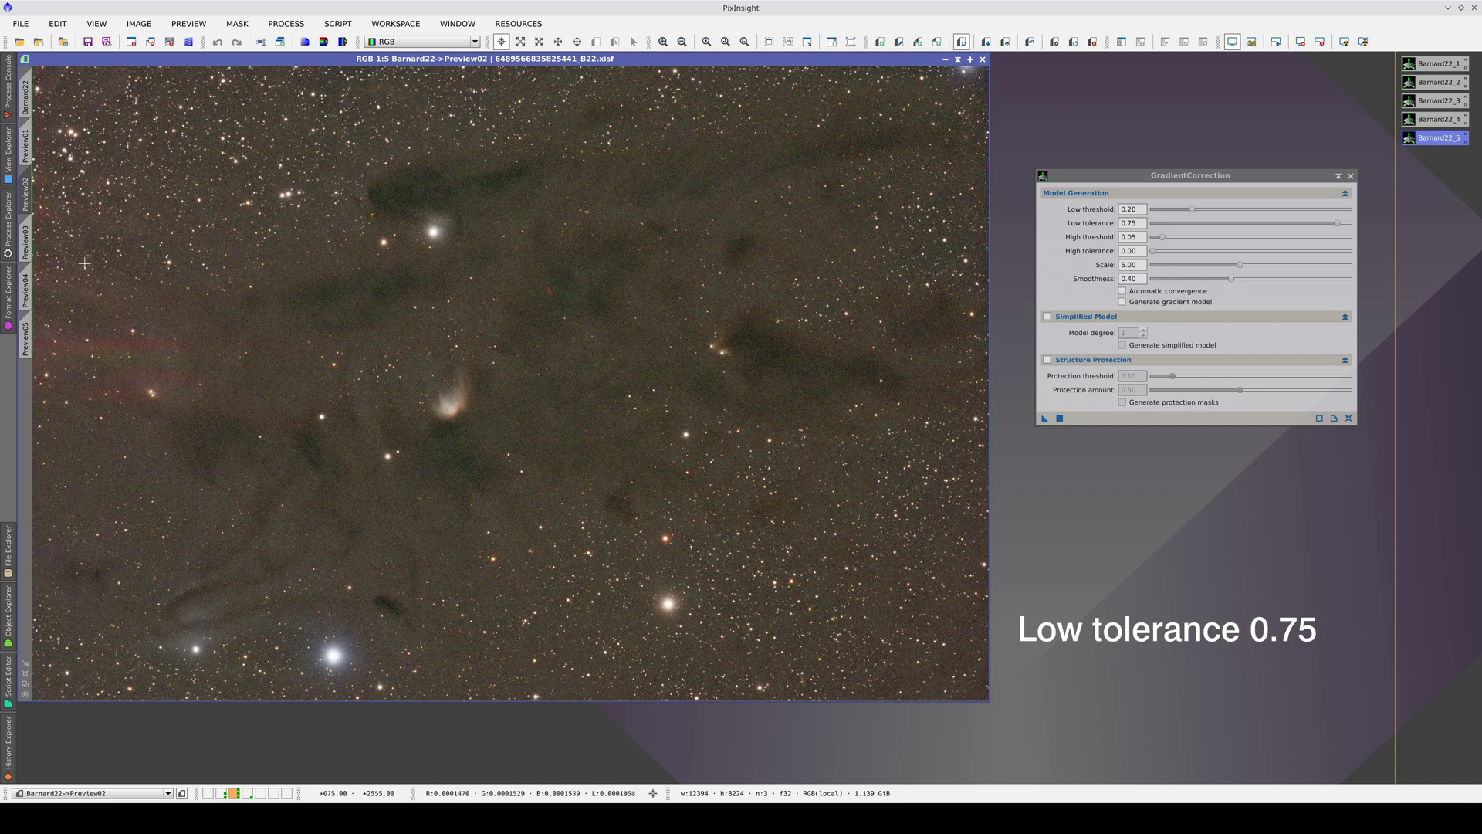
Raise Scale to 10 and apply GradientCorrection to Preview03.
{"action": "left_click", "coordinate": [31, 242]}
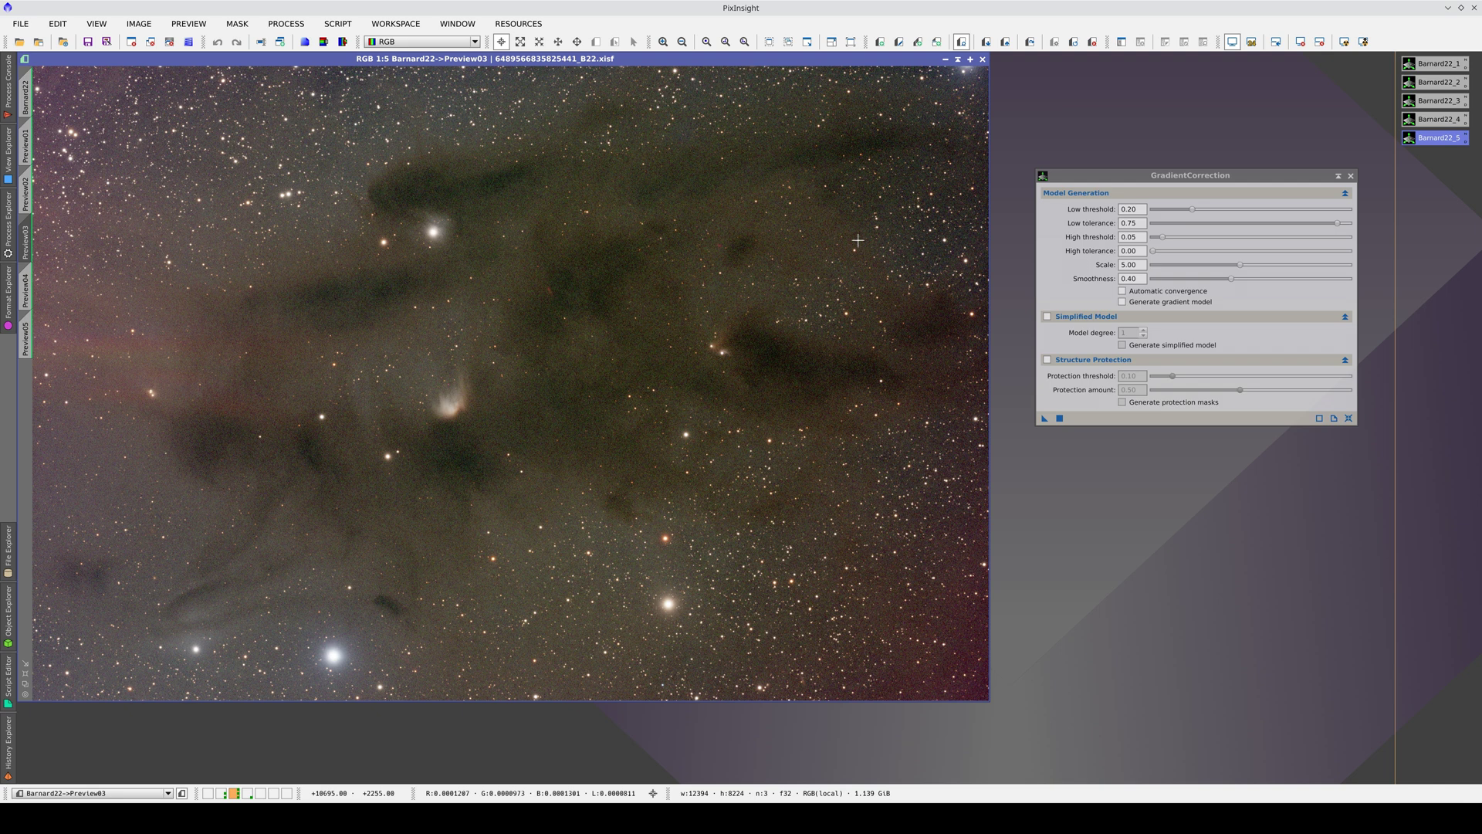
{"action": "left_click_drag", "start_coordinate": [1240, 265], "coordinate": [1334, 274]}
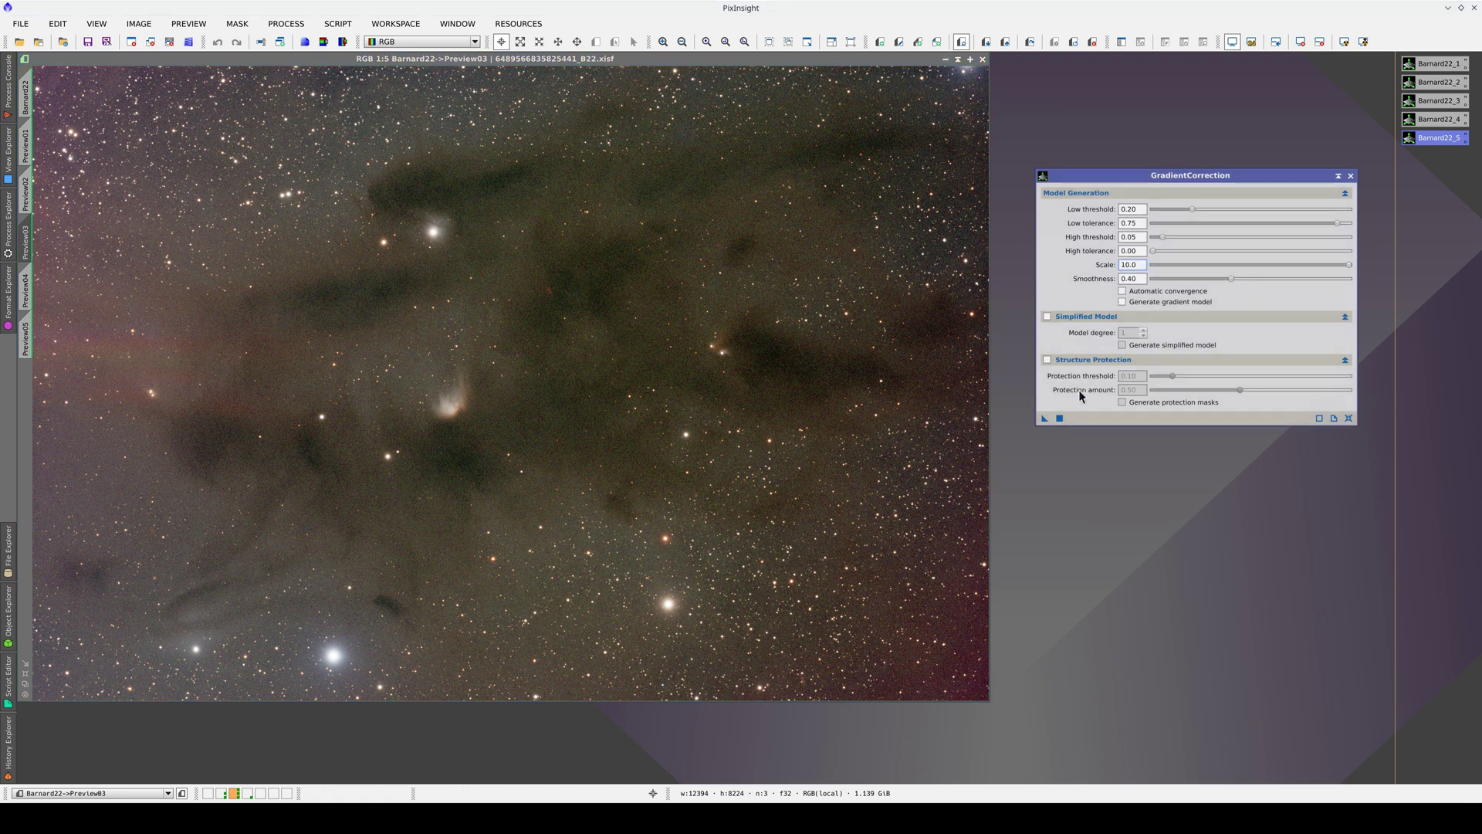
{"action": "left_click", "coordinate": [1060, 418]}
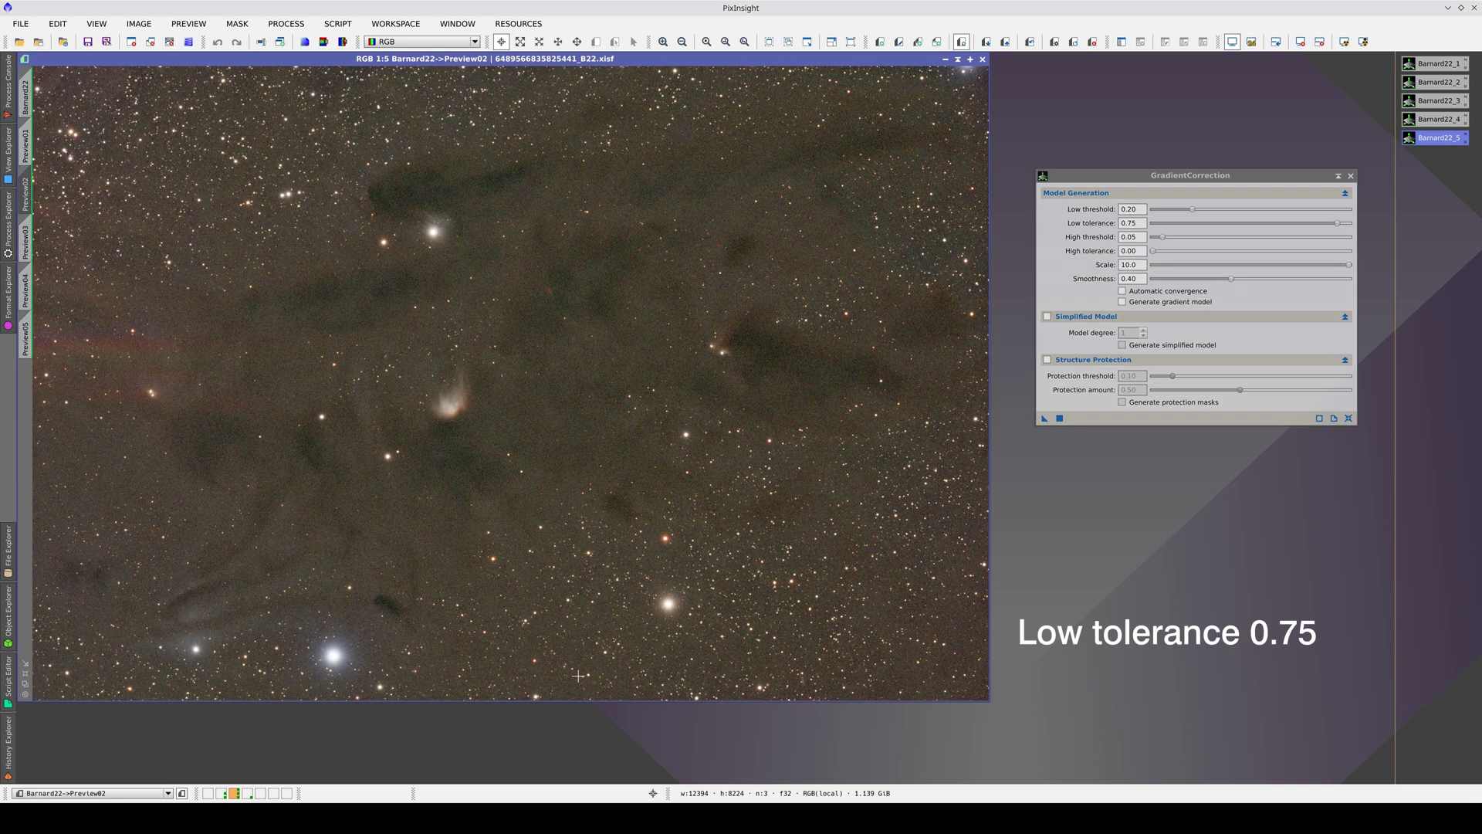
Compare corrected Preview03 with Preview02 and with its uncorrected state via undo/redo.
{"action": "key", "text": "ctrl+Page_Down"}
{"action": "key", "text": "ctrl+Page_Up"}
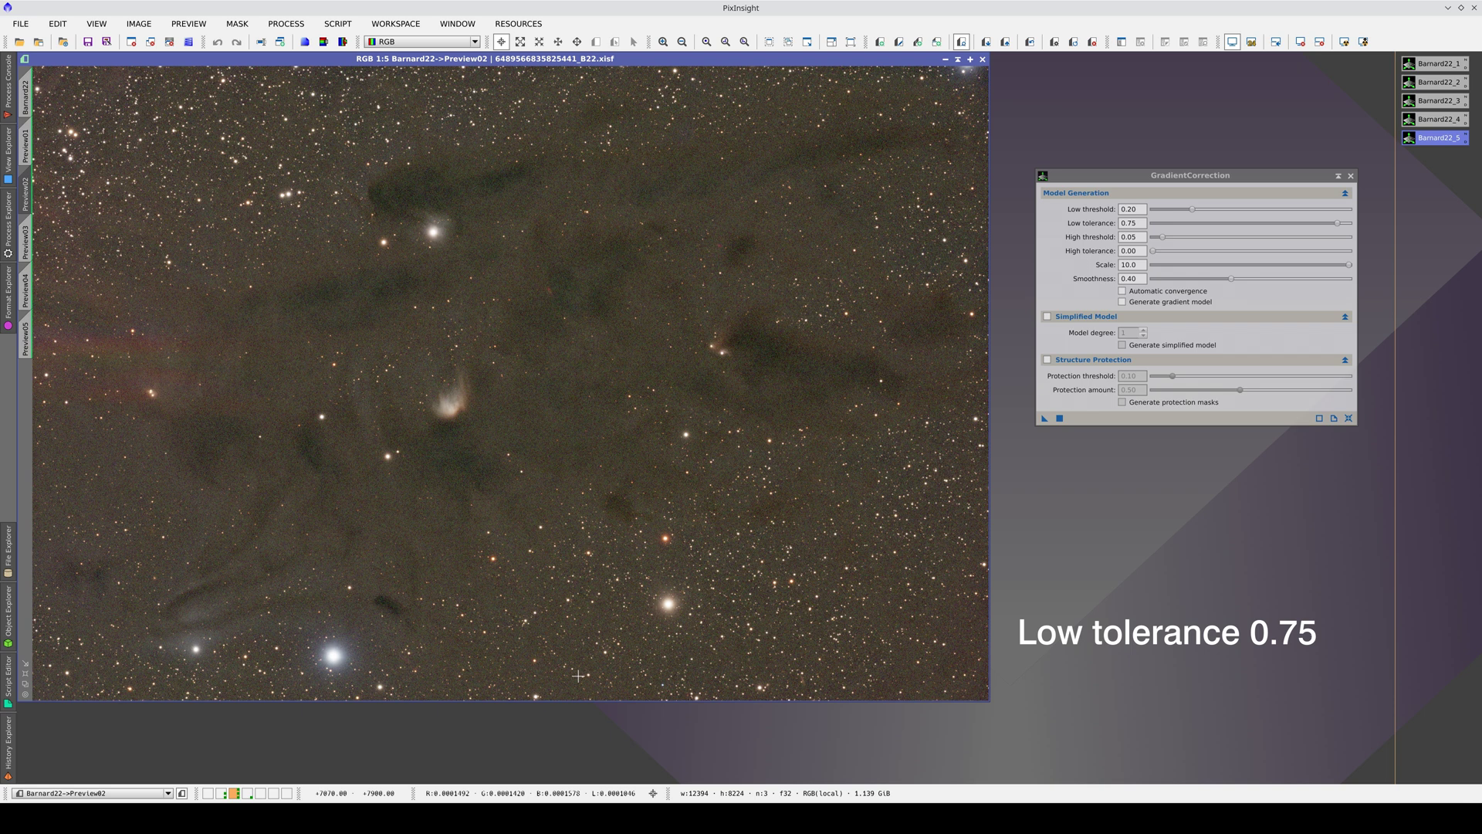
{"action": "key", "text": "ctrl+Page_Down"}
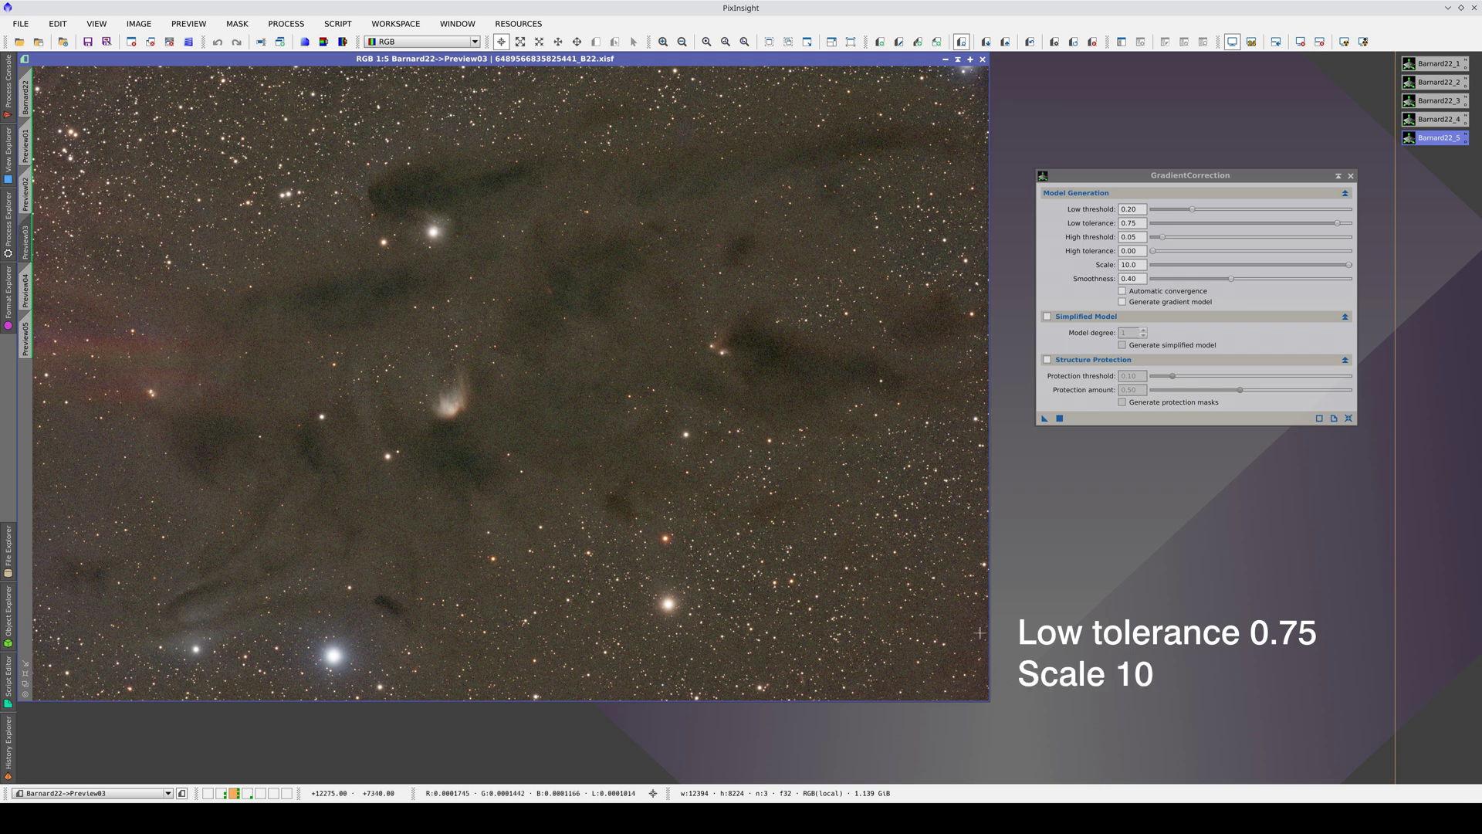
{"action": "key", "text": "ctrl+z"}
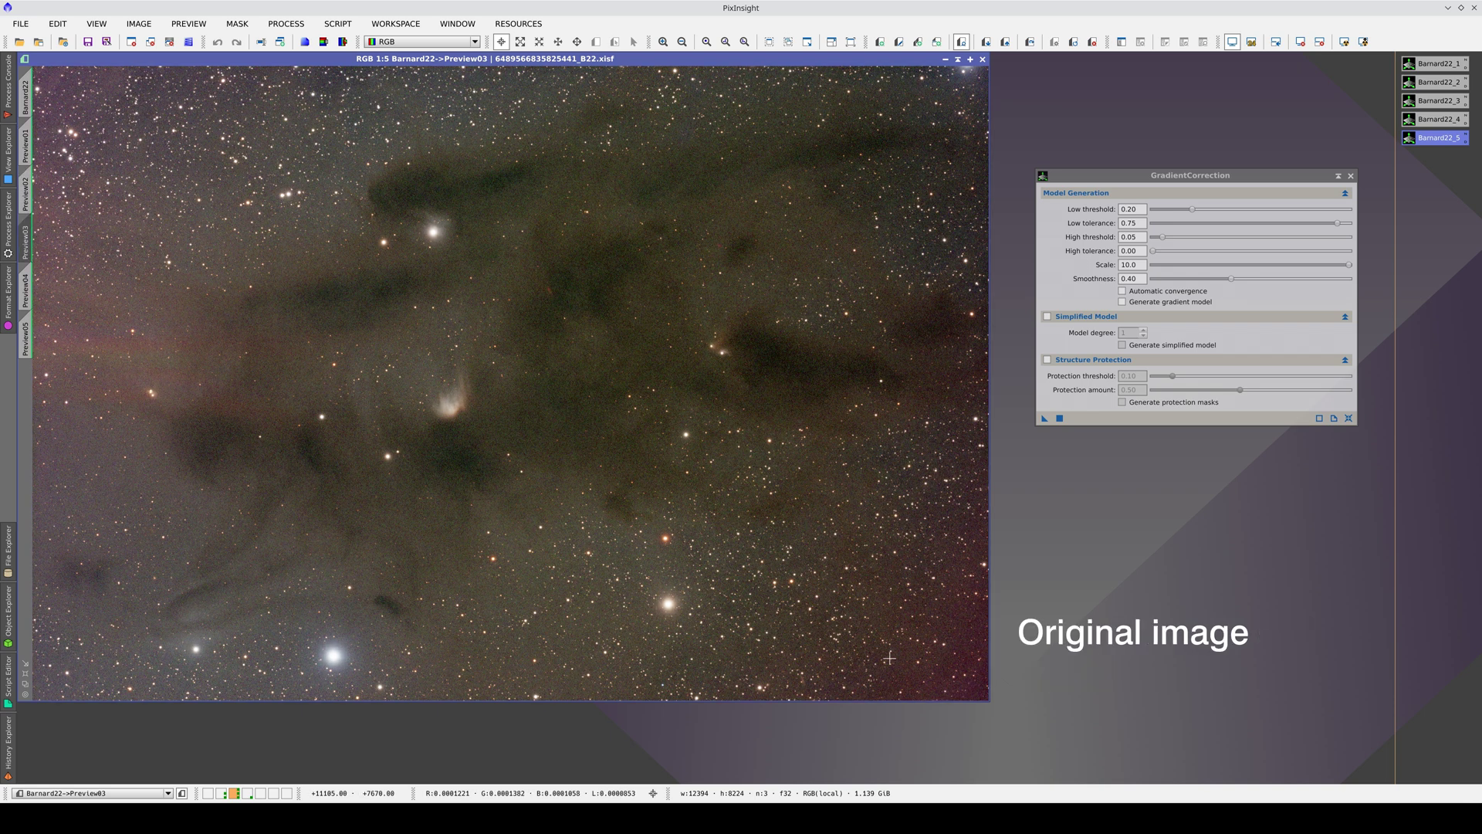
{"action": "key", "text": "ctrl+y"}
{"action": "key", "text": "ctrl+z"}
{"action": "key", "text": "ctrl+y"}
{"action": "key", "text": "ctrl+Page_Down"}
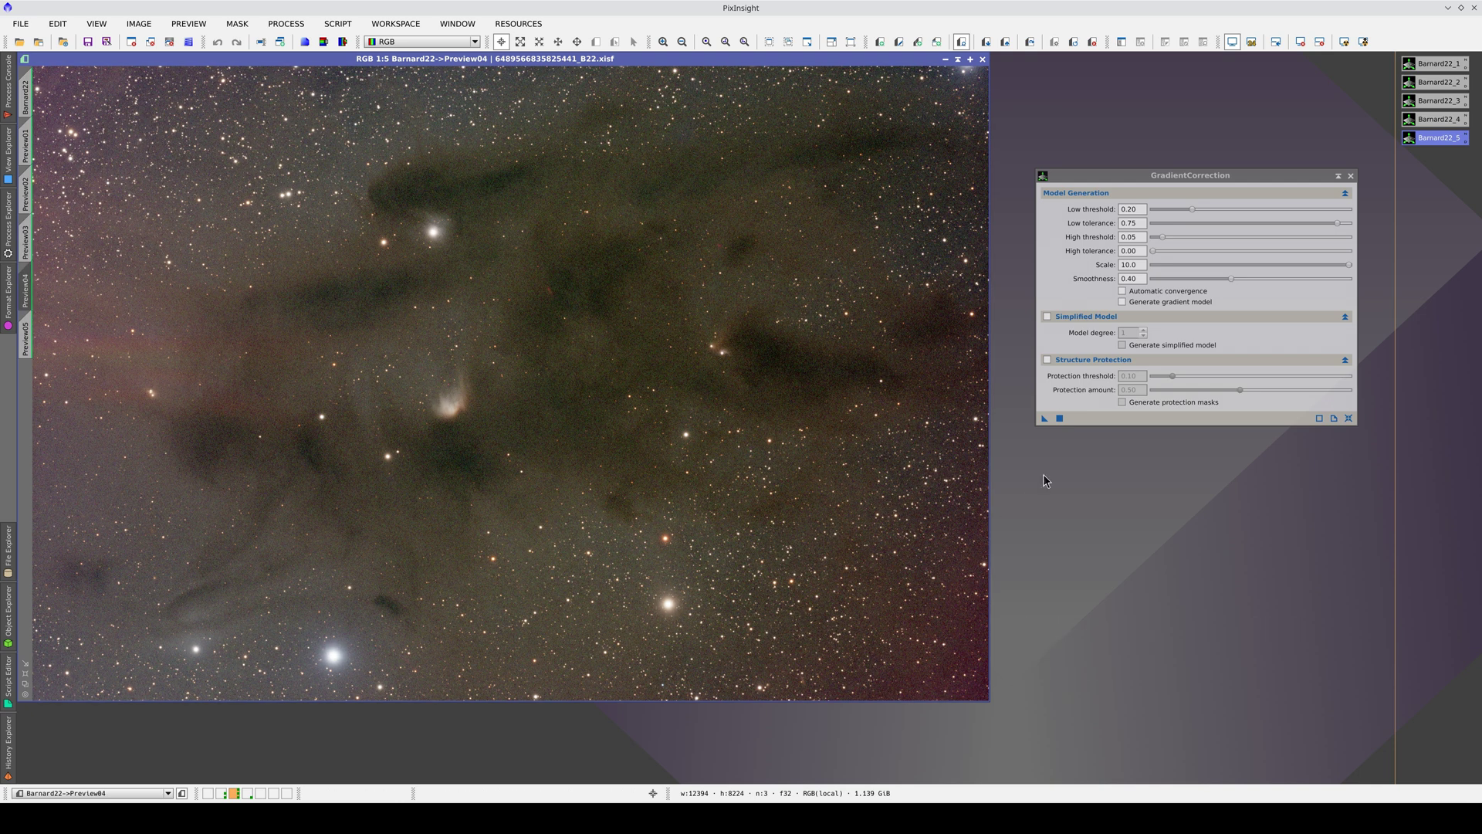
Enable Automatic convergence, correct Preview04, and compare it against Preview03.
{"action": "left_click", "coordinate": [1124, 291]}
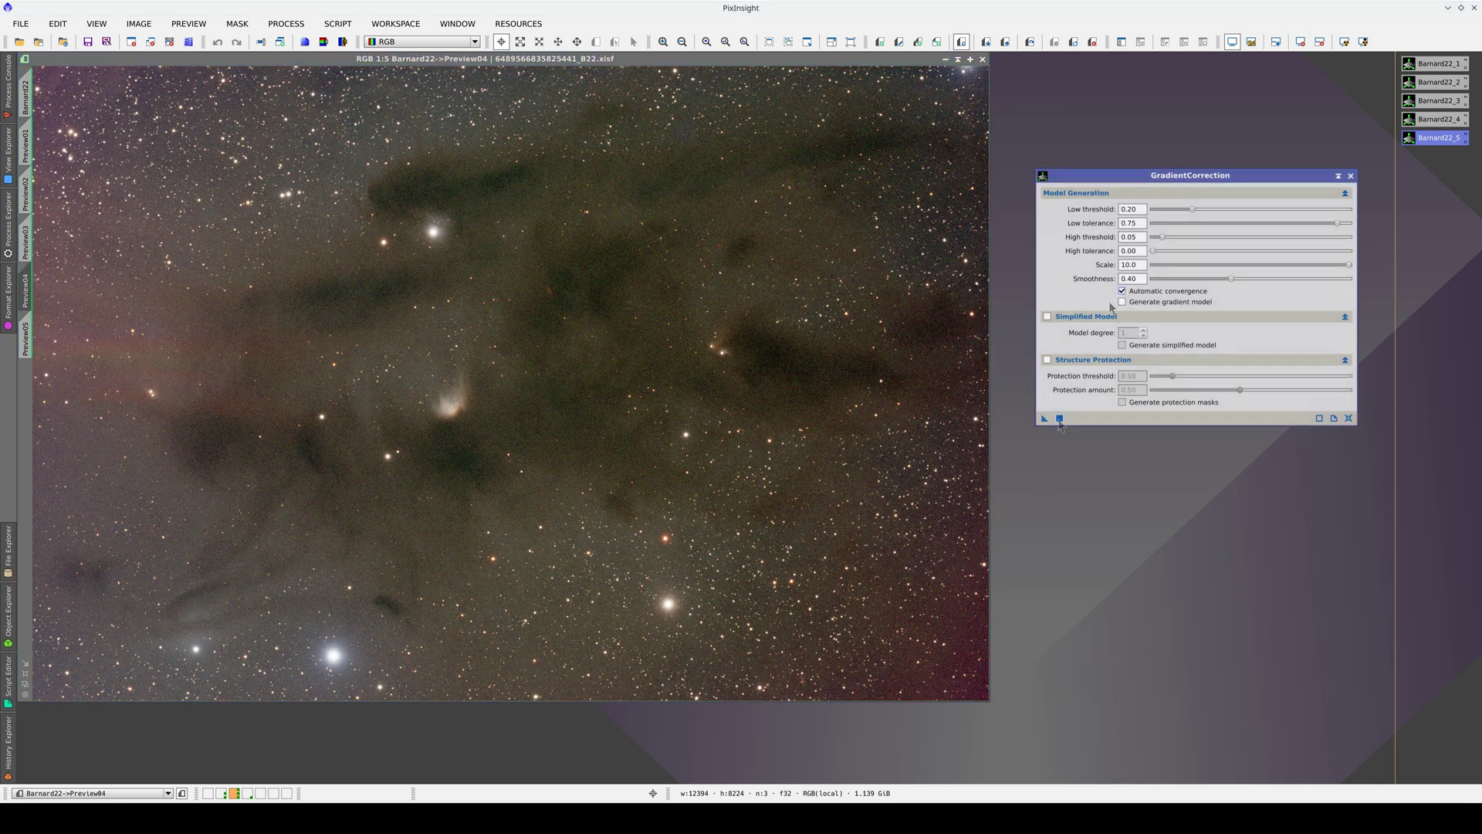
{"action": "left_click", "coordinate": [1059, 418]}
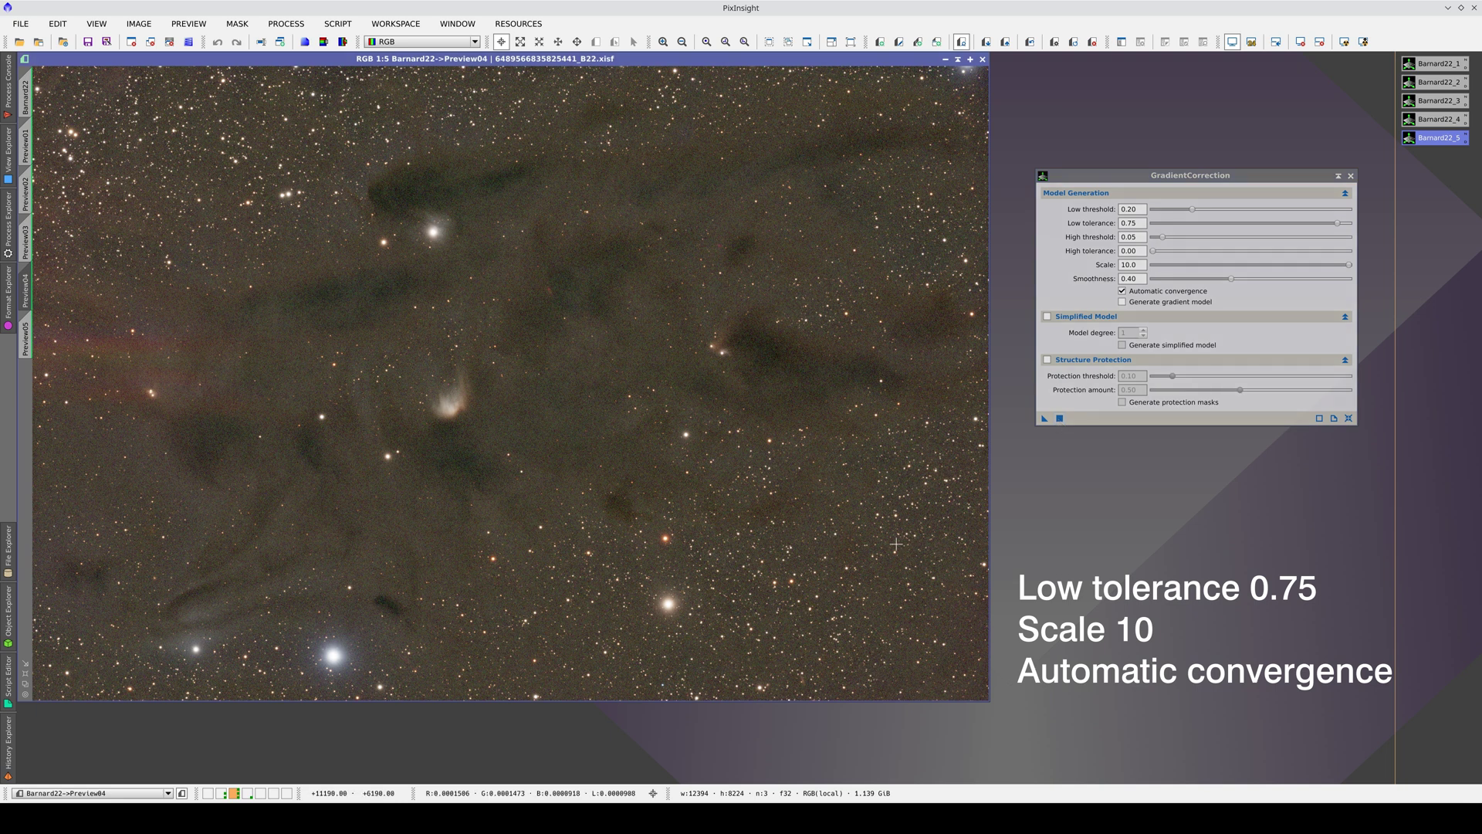
{"action": "key", "text": "ctrl+Page_Up"}
{"action": "key", "text": "ctrl+Page_Down"}
{"action": "key", "text": "ctrl+Page_Up"}
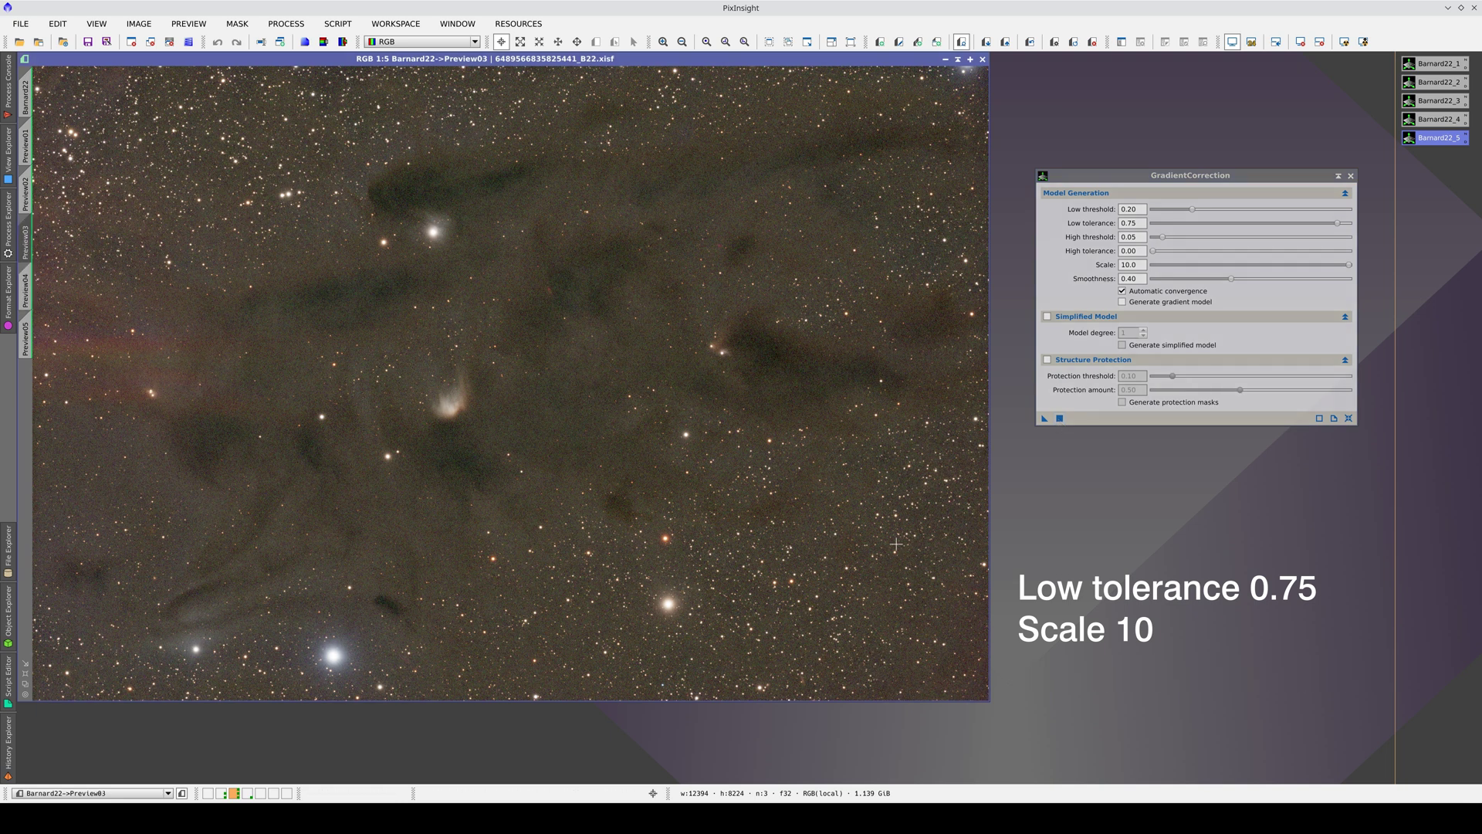
{"action": "key", "text": "ctrl+Page_Down"}
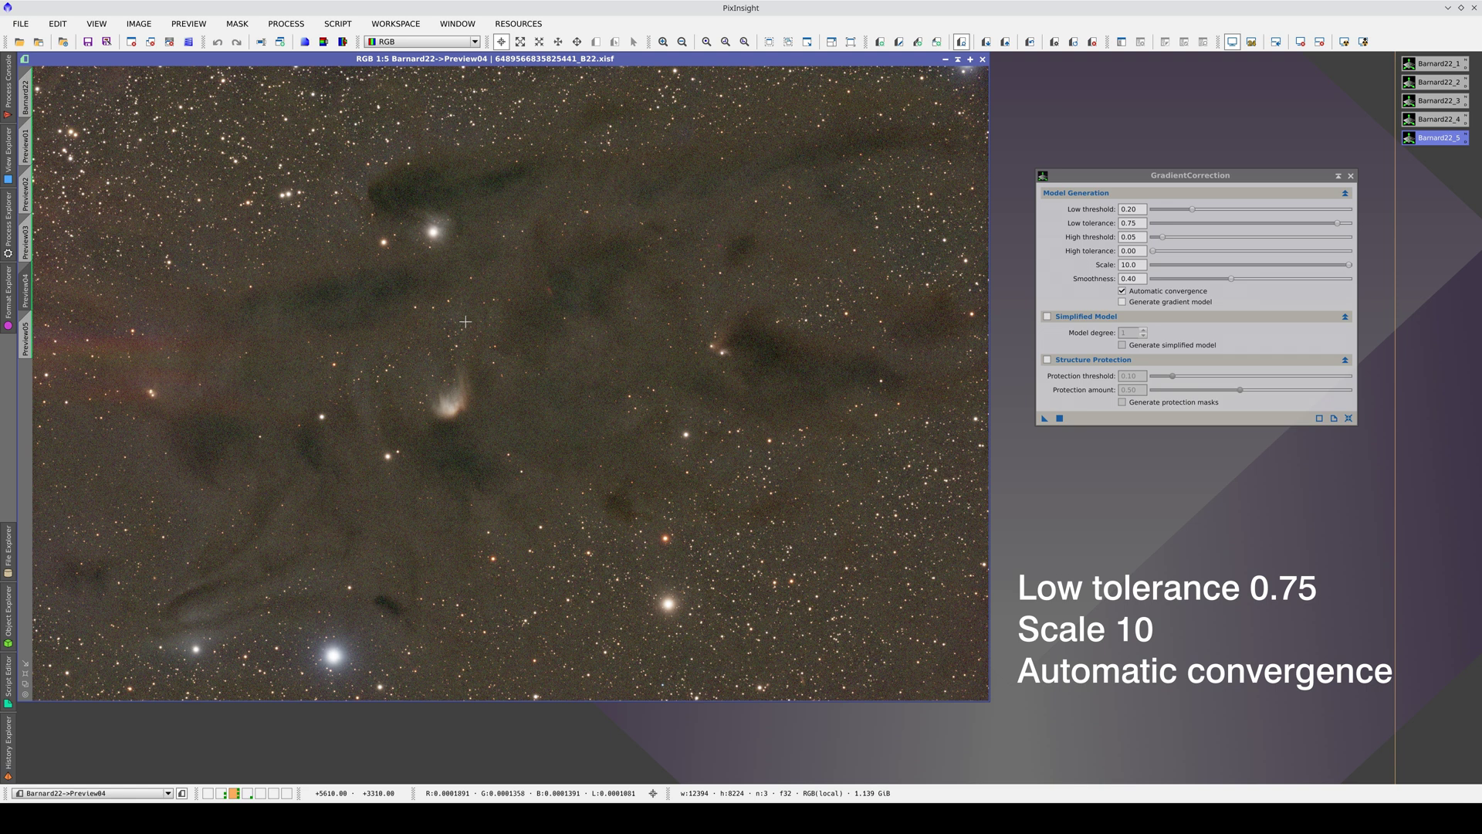
{"action": "key", "text": "ctrl+Page_Up"}
{"action": "key", "text": "ctrl+Page_Down"}
Set Smoothness to 0.60 and apply GradientCorrection to Preview05 via New Instance.
{"action": "left_click", "coordinate": [27, 336]}
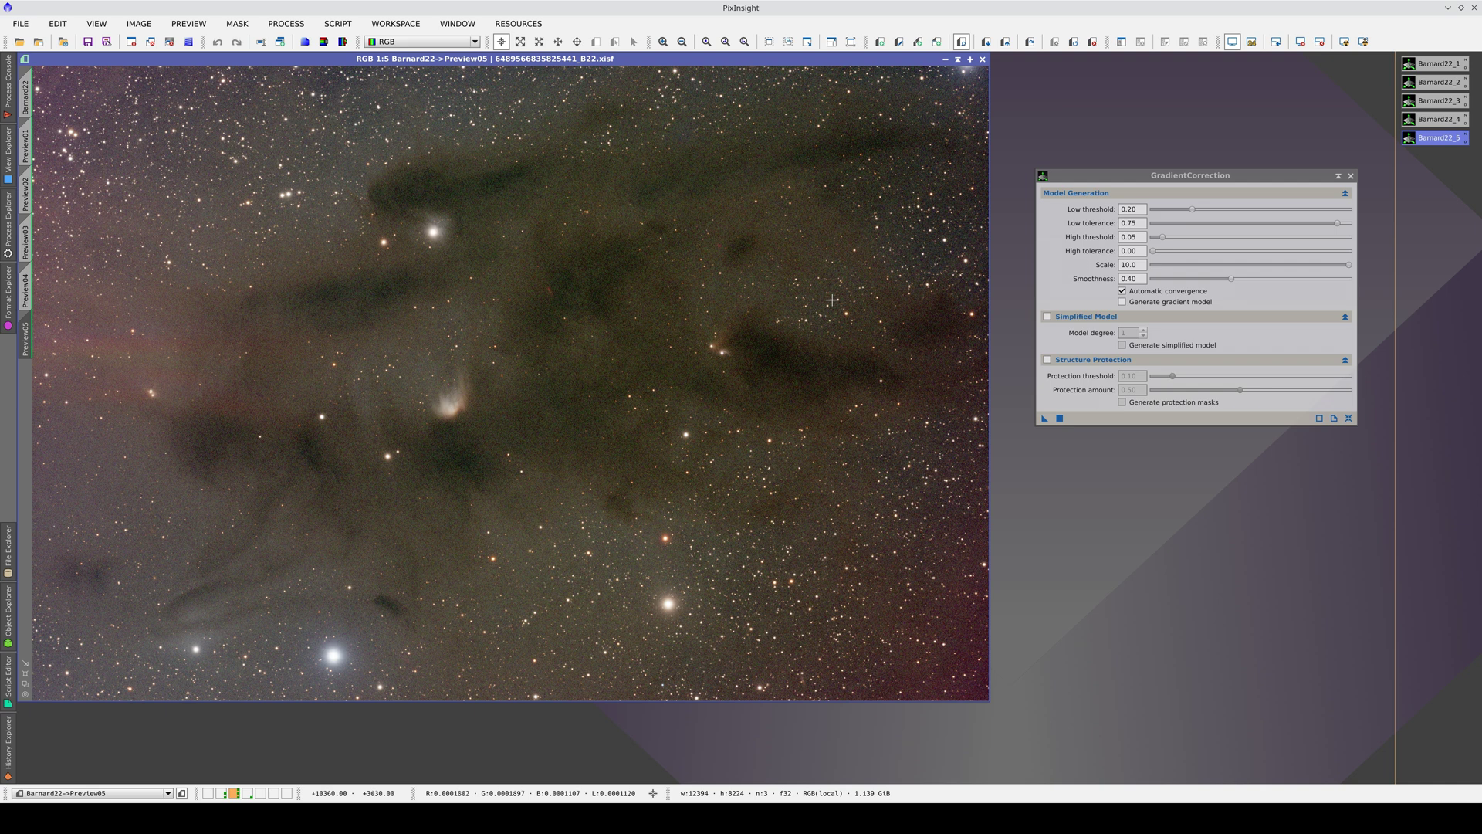
{"action": "left_click", "coordinate": [1142, 279]}
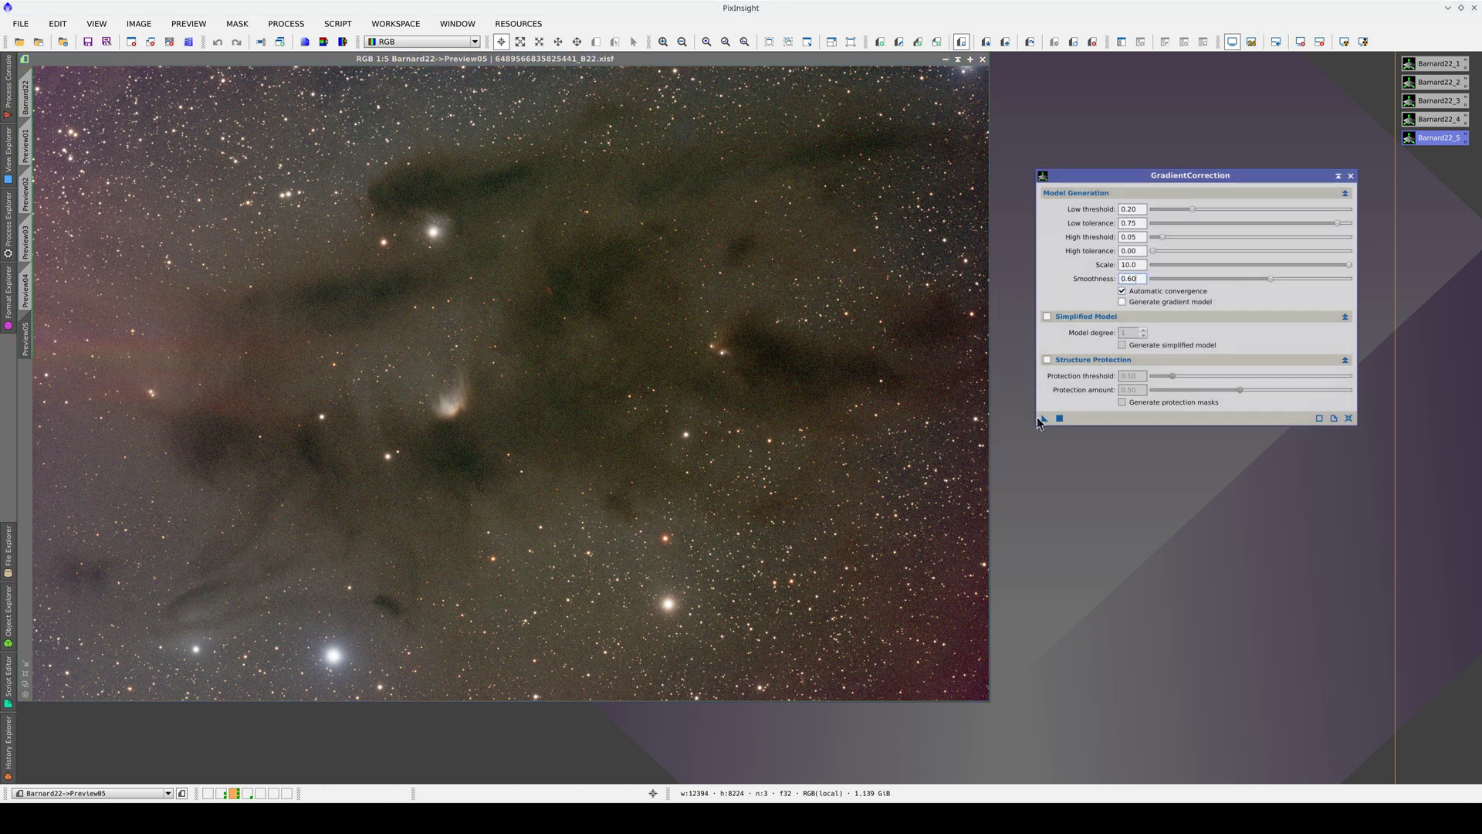
{"action": "left_click", "coordinate": [802, 504]}
{"action": "left_click_drag", "start_coordinate": [802, 504], "coordinate": [802, 502]}
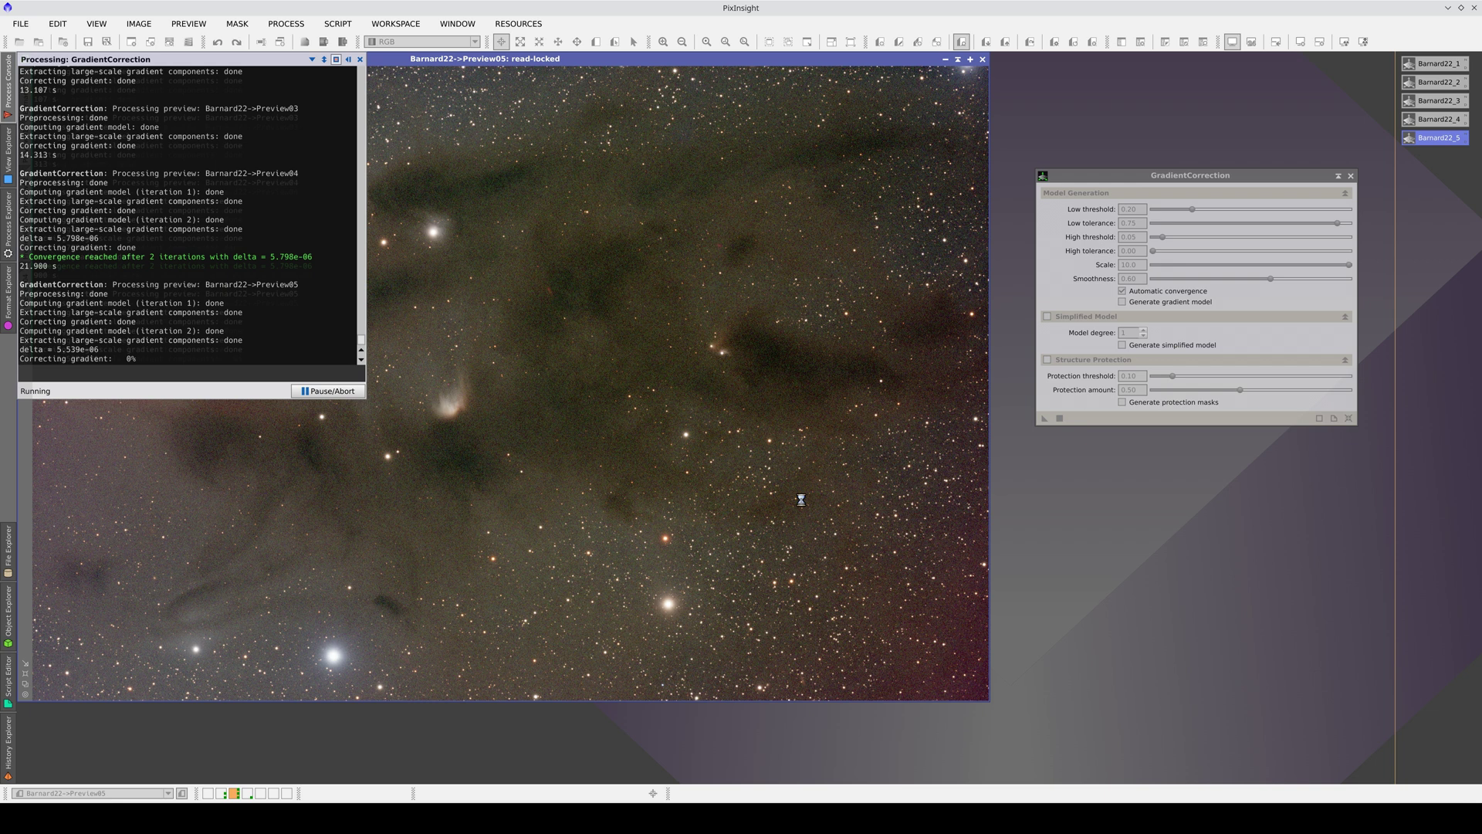
Compare the Preview05 result against Preview04.
{"action": "key", "text": "ctrl+Page_Up"}
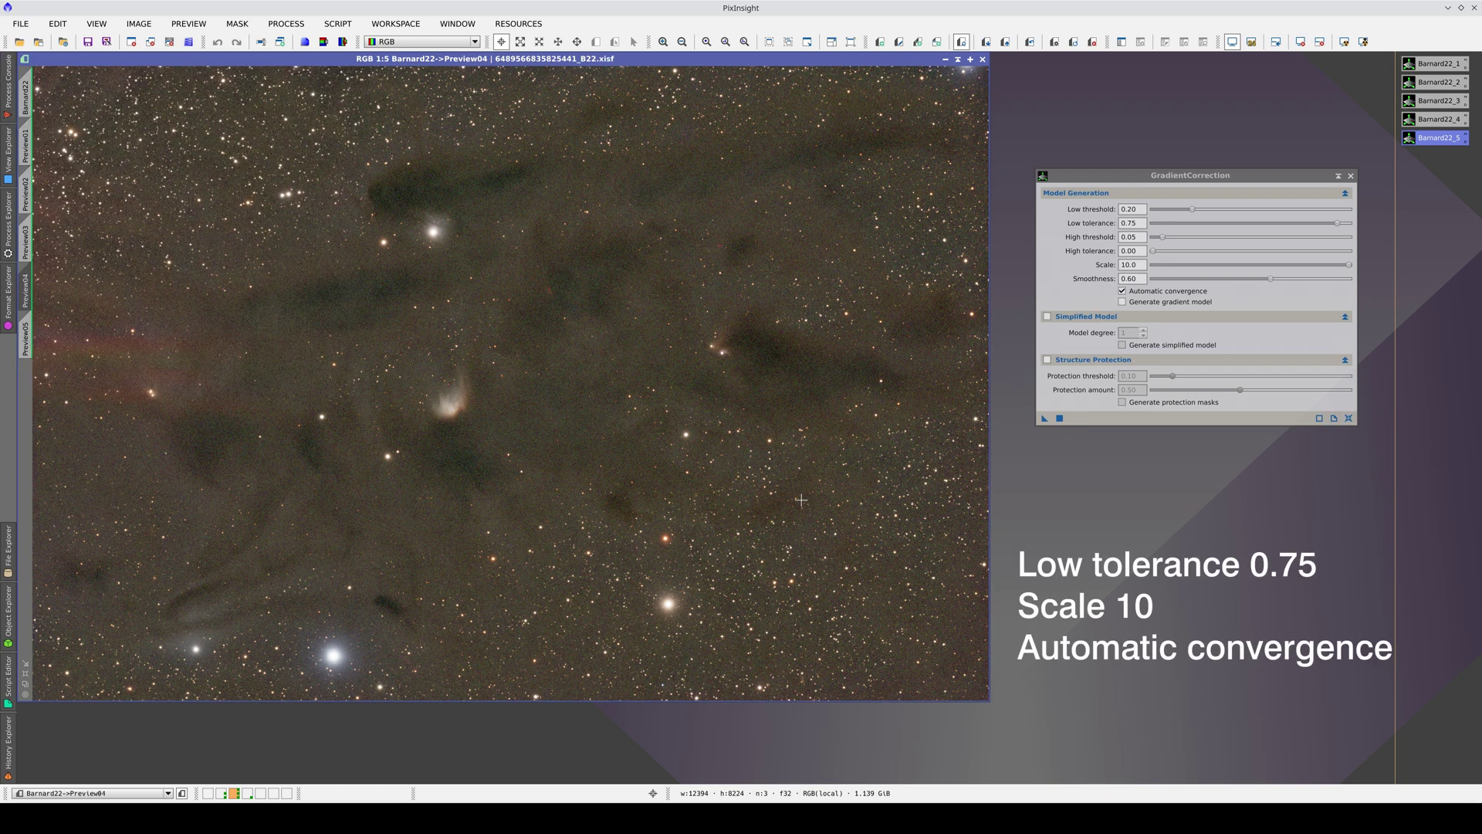
{"action": "key", "text": "ctrl+Page_Down"}
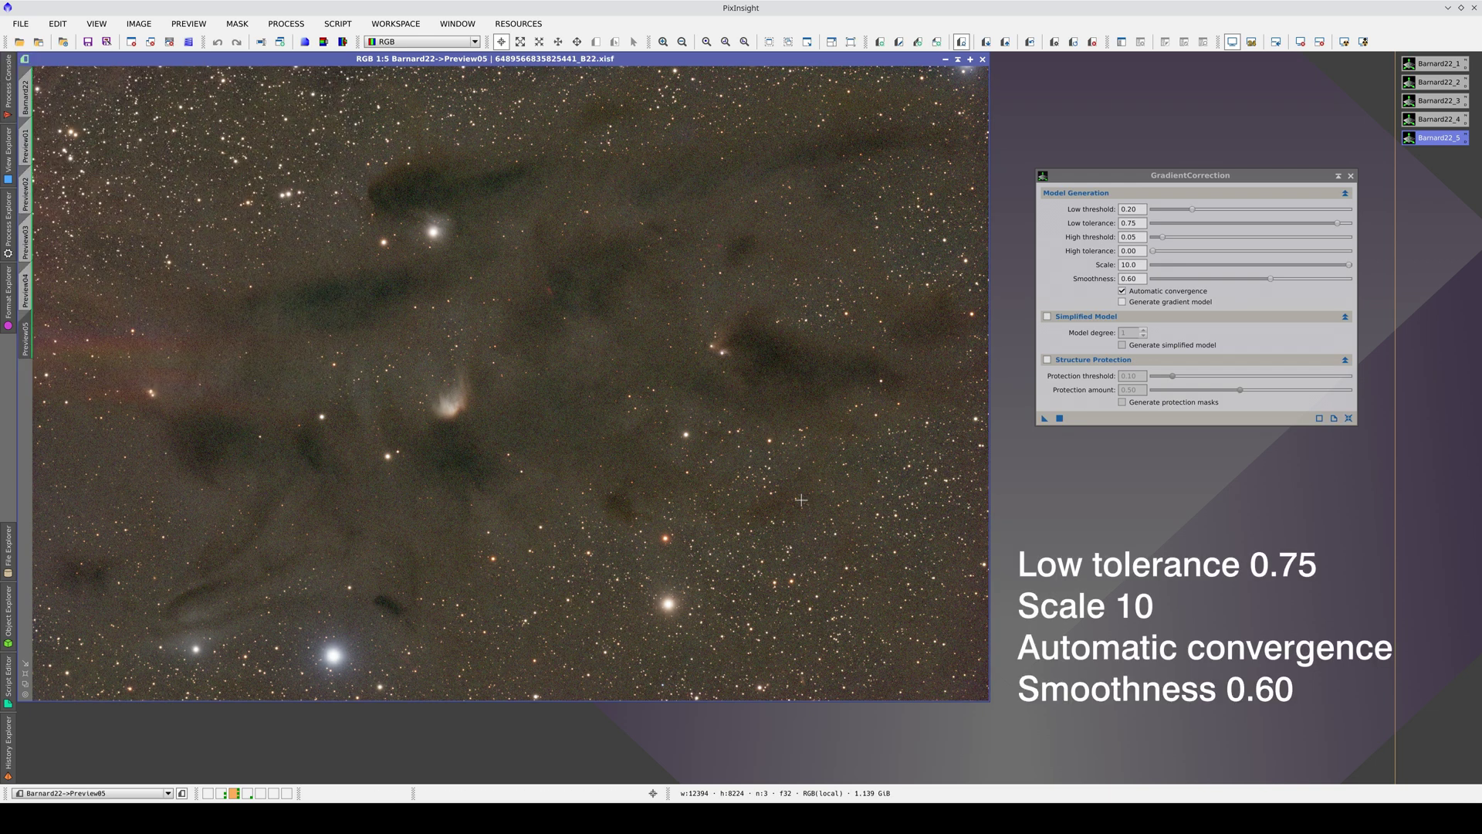
{"action": "key", "text": "ctrl+Page_Up"}
{"action": "key", "text": "ctrl+Page_Down"}
{"action": "key", "text": "ctrl+Page_Up"}
{"action": "key", "text": "ctrl+Page_Down"}
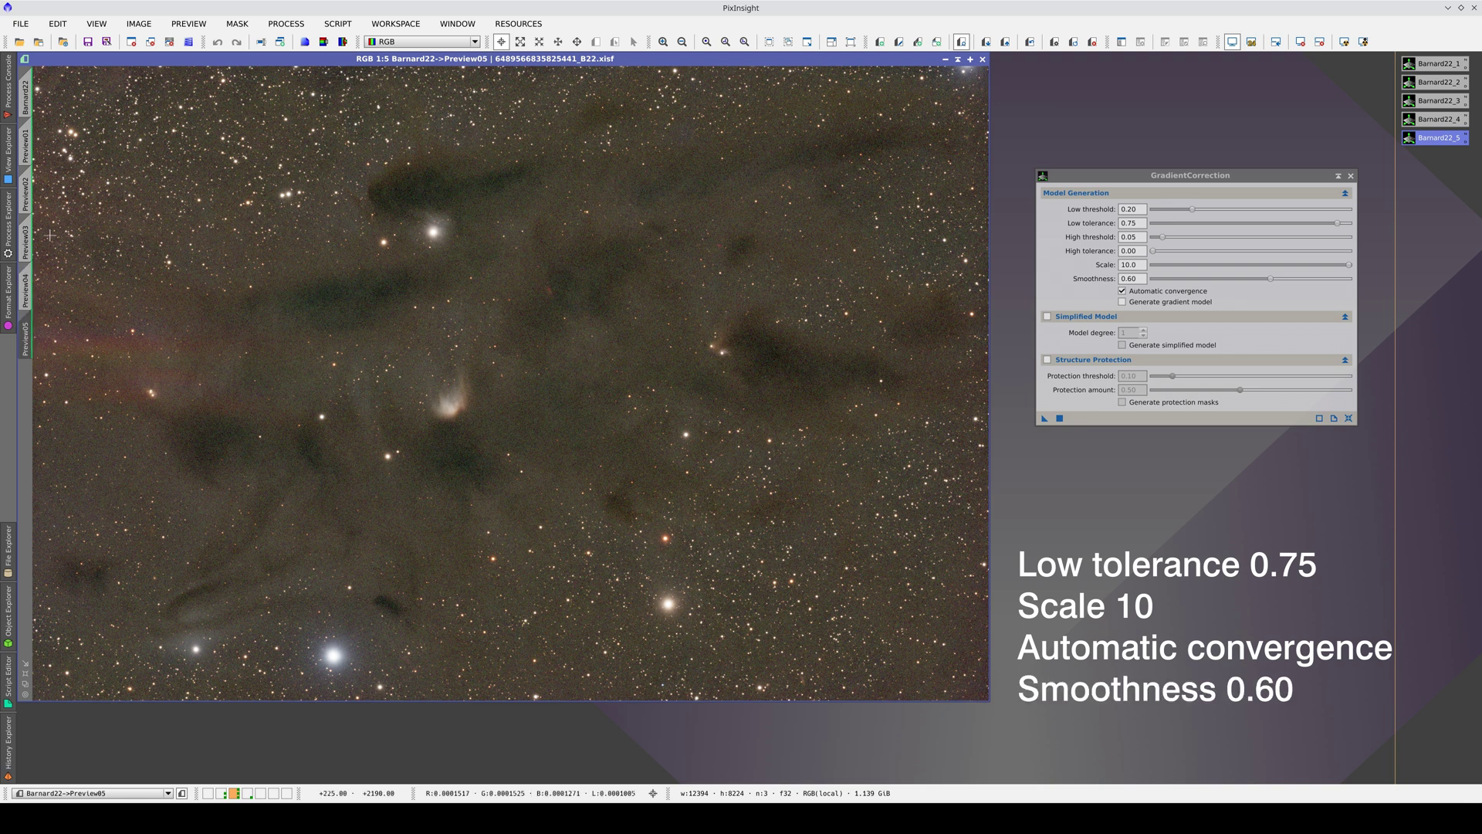
Compare the Preview05 result against Preview03's Scale 10 result.
{"action": "left_click", "coordinate": [25, 241]}
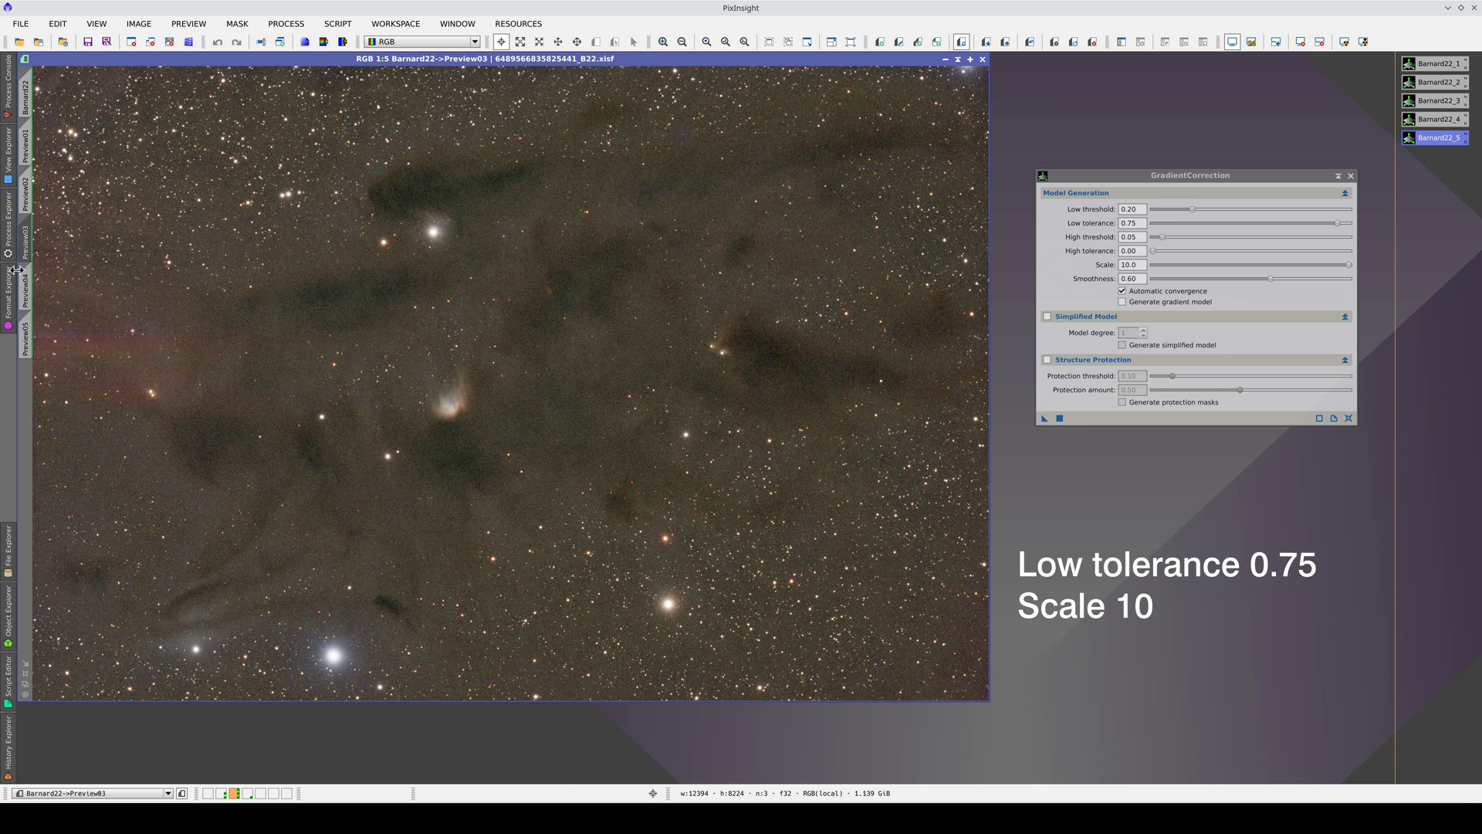
{"action": "left_click", "coordinate": [31, 326]}
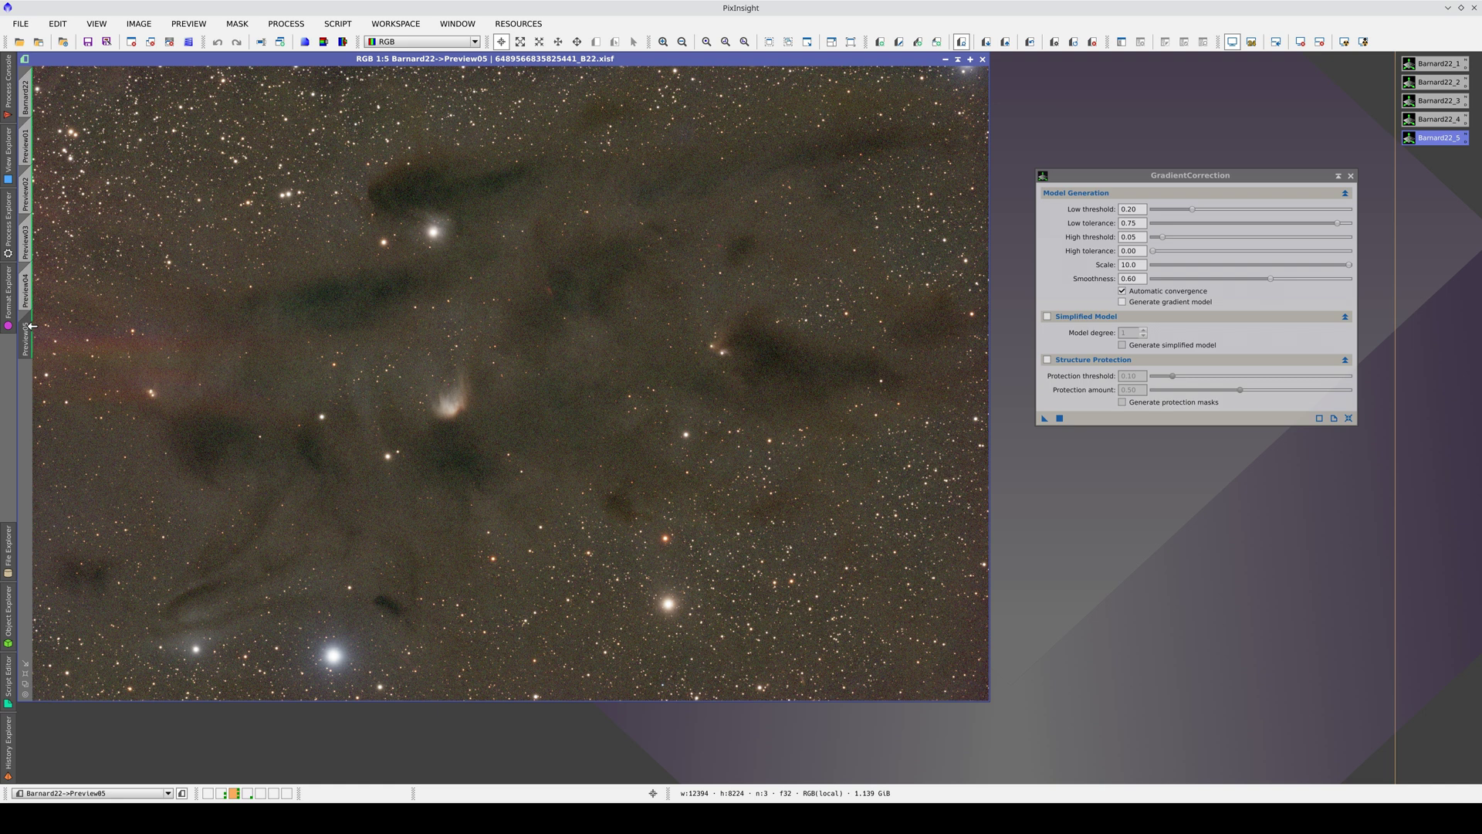
{"action": "left_click", "coordinate": [27, 242]}
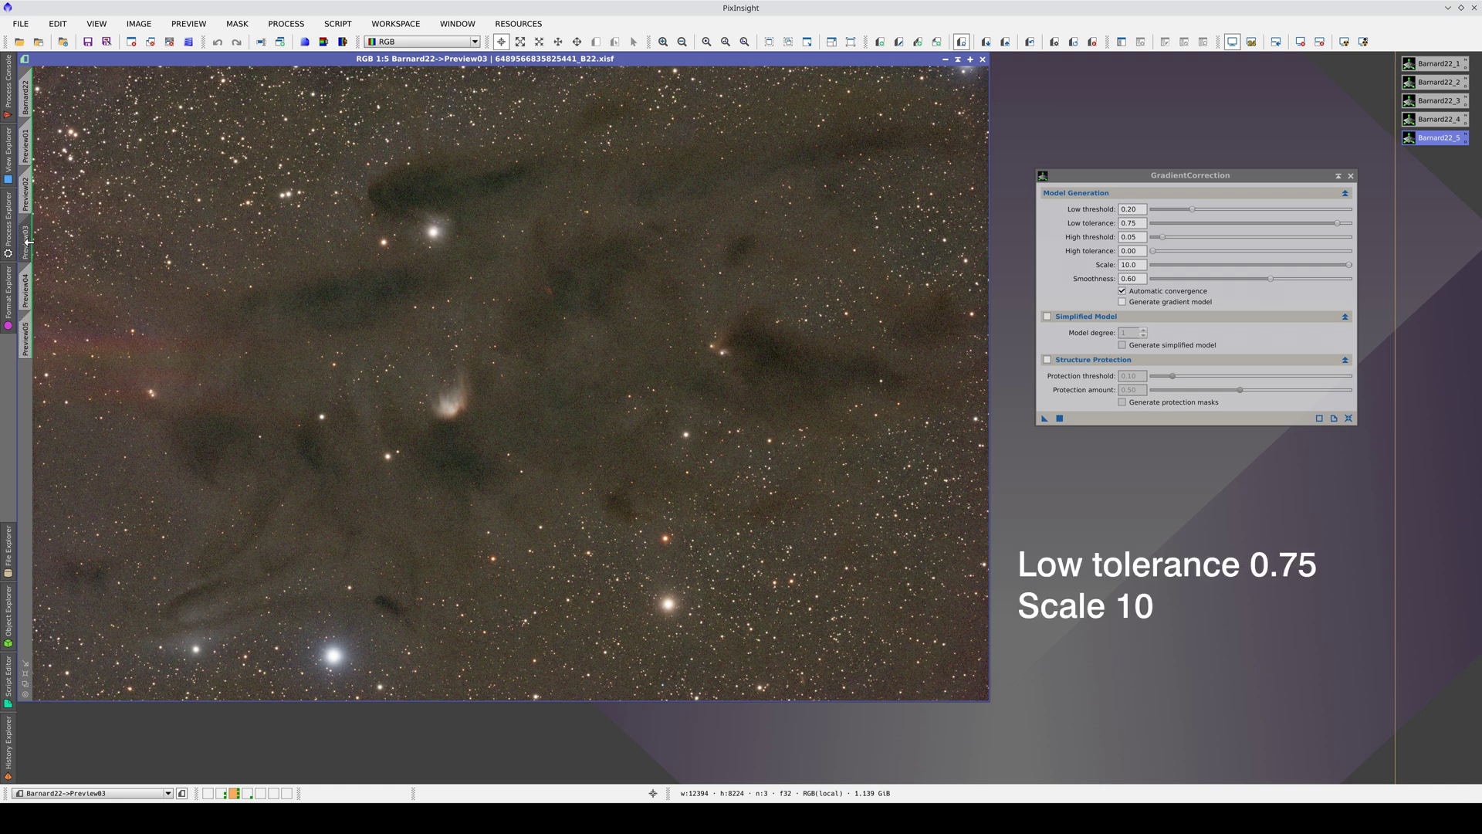
{"action": "left_click", "coordinate": [27, 335]}
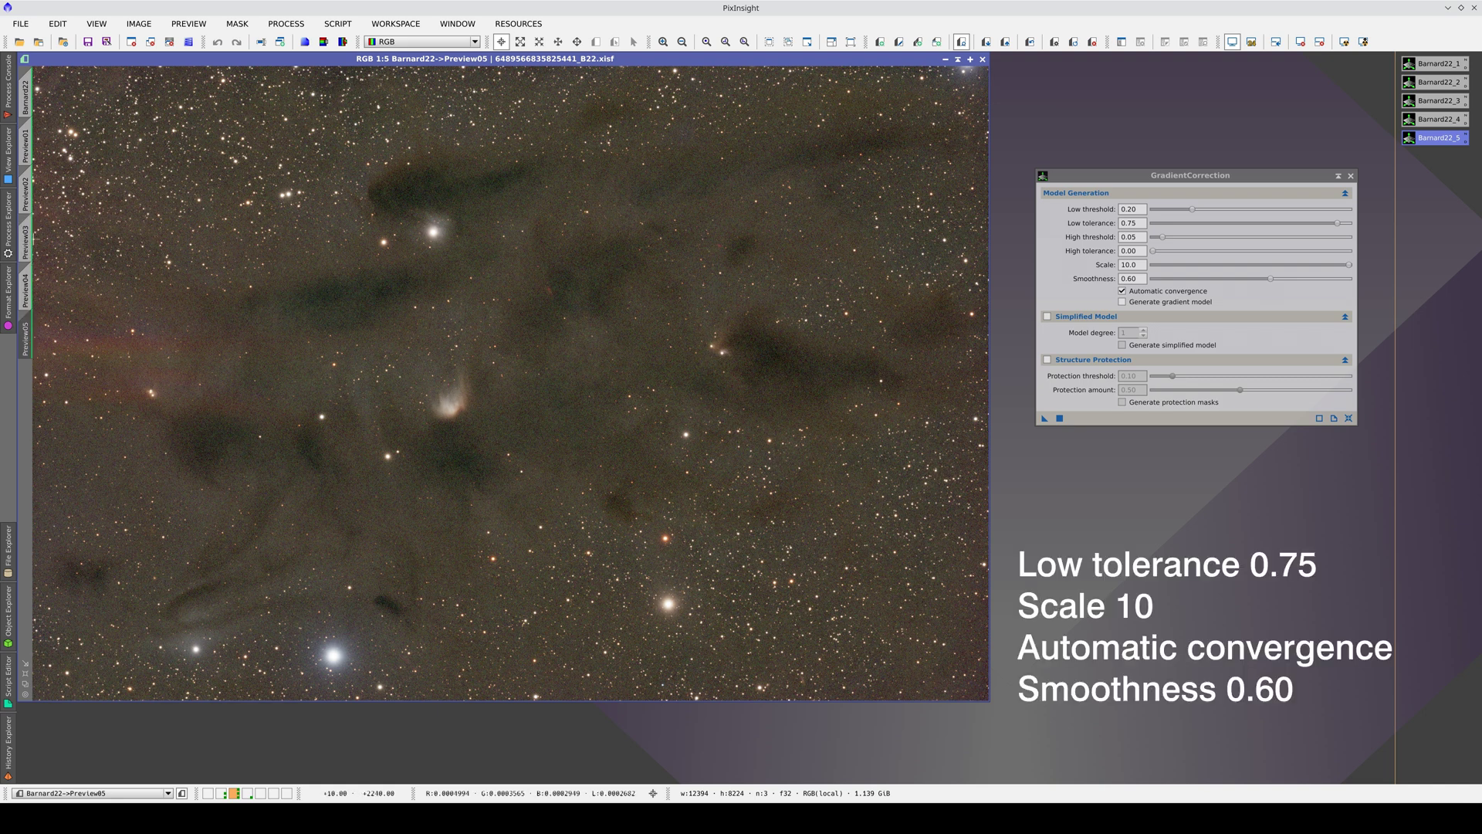
{"action": "left_click", "coordinate": [32, 239]}
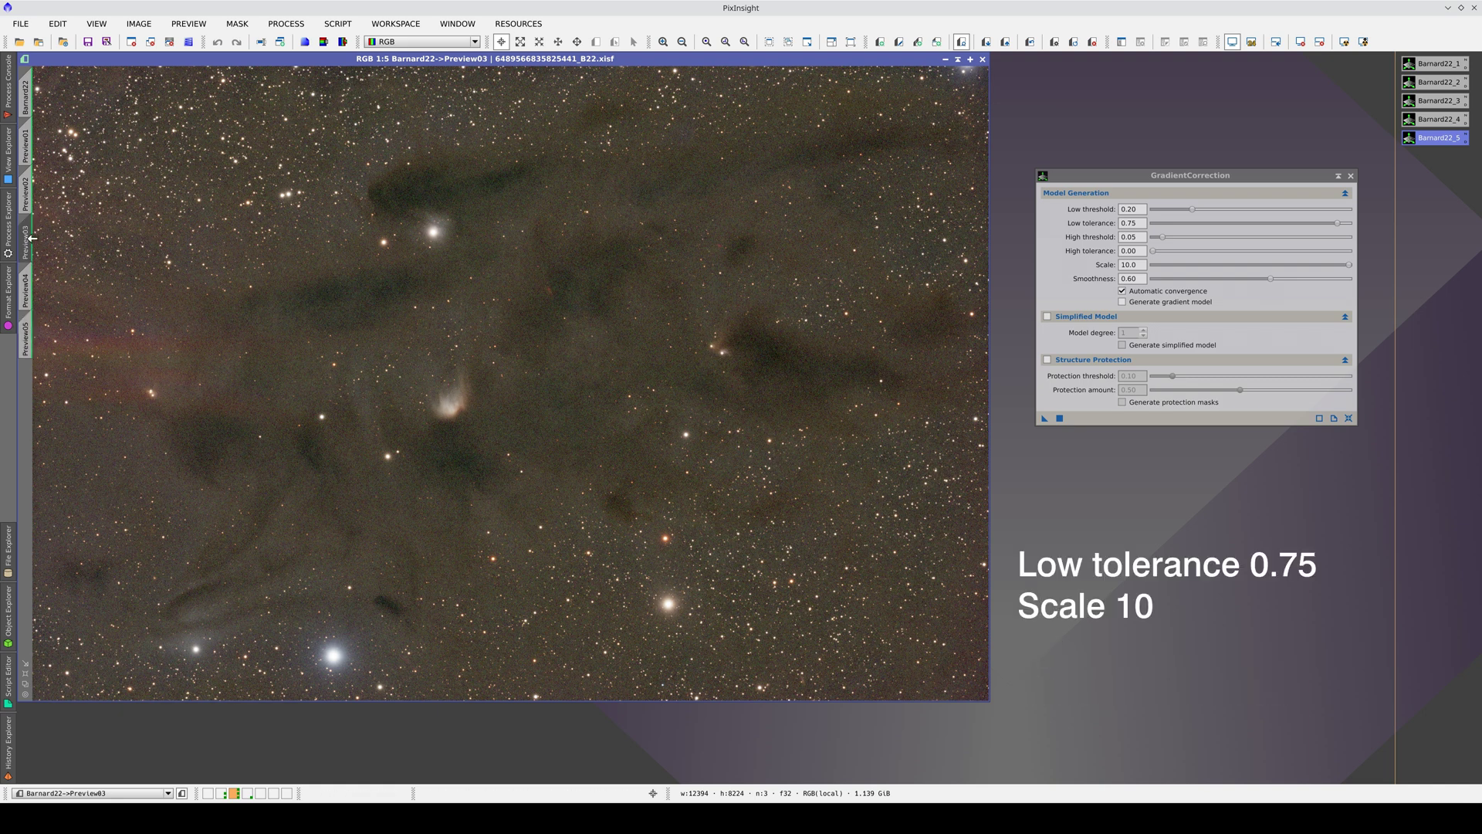
Review the original Barnard22 image, then Preview01's default-parameter result.
{"action": "left_click", "coordinate": [27, 334]}
{"action": "left_click", "coordinate": [26, 97]}
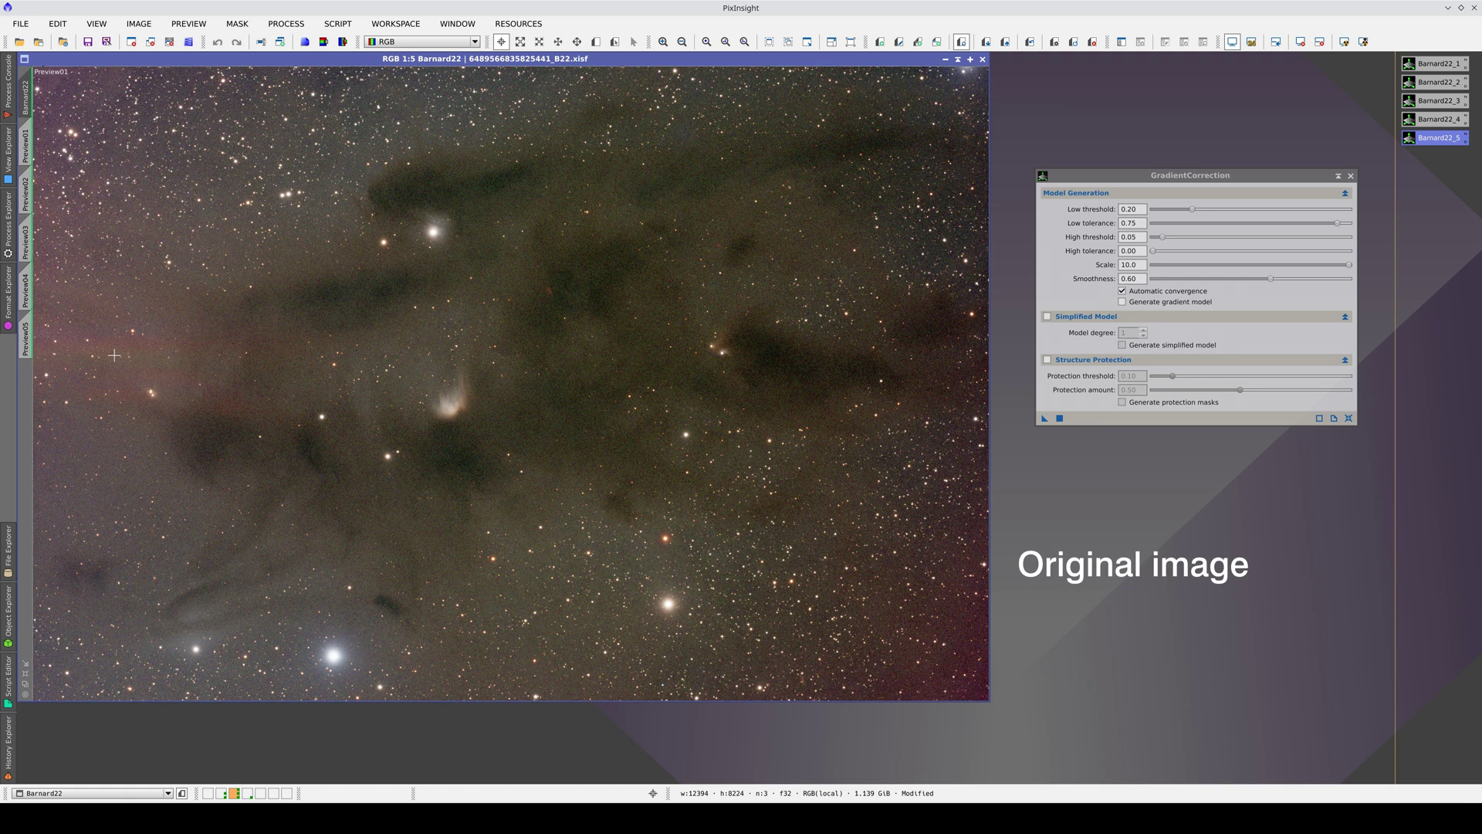
{"action": "key", "text": "ctrl+Right"}
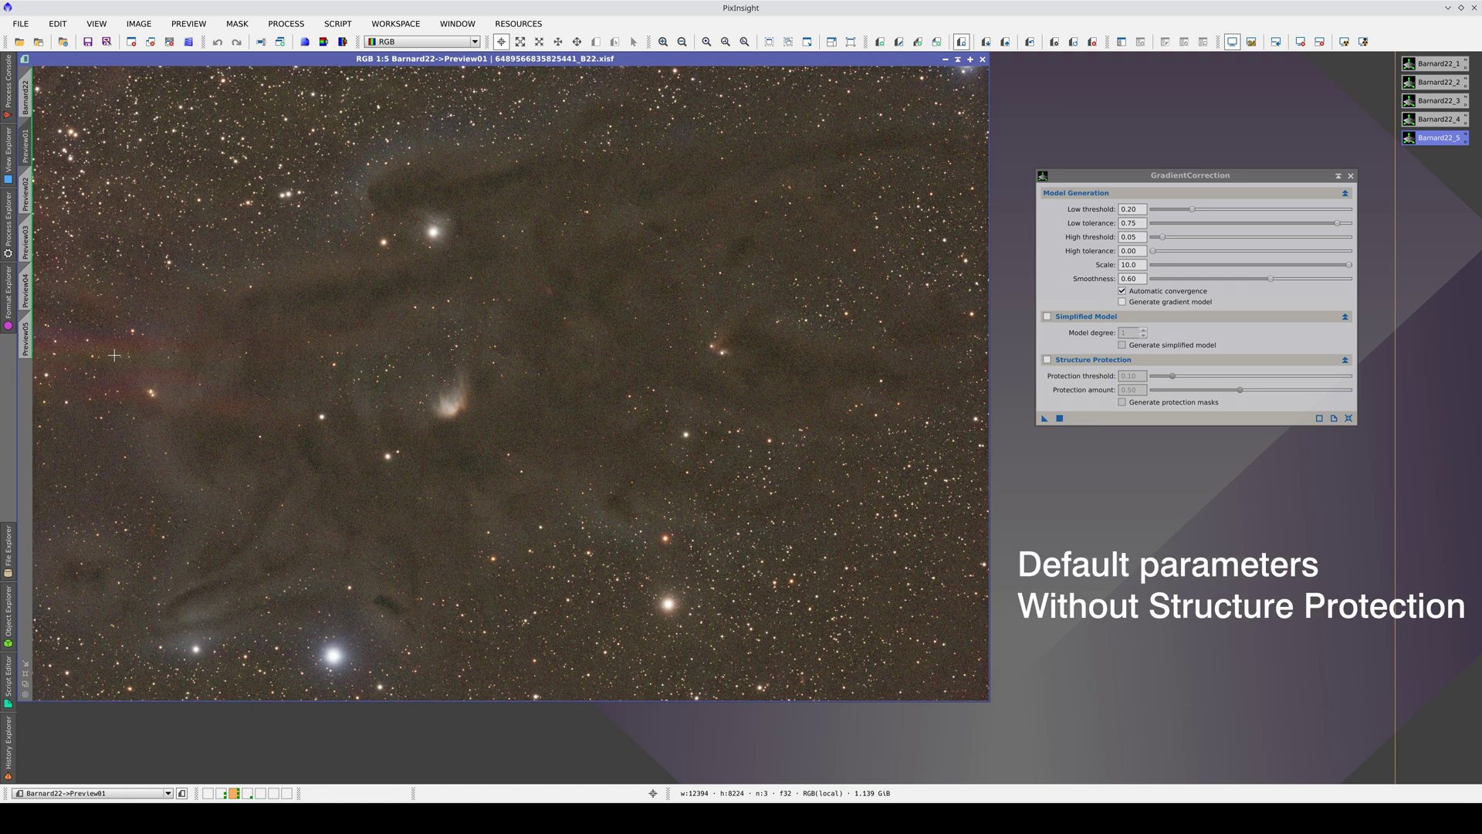